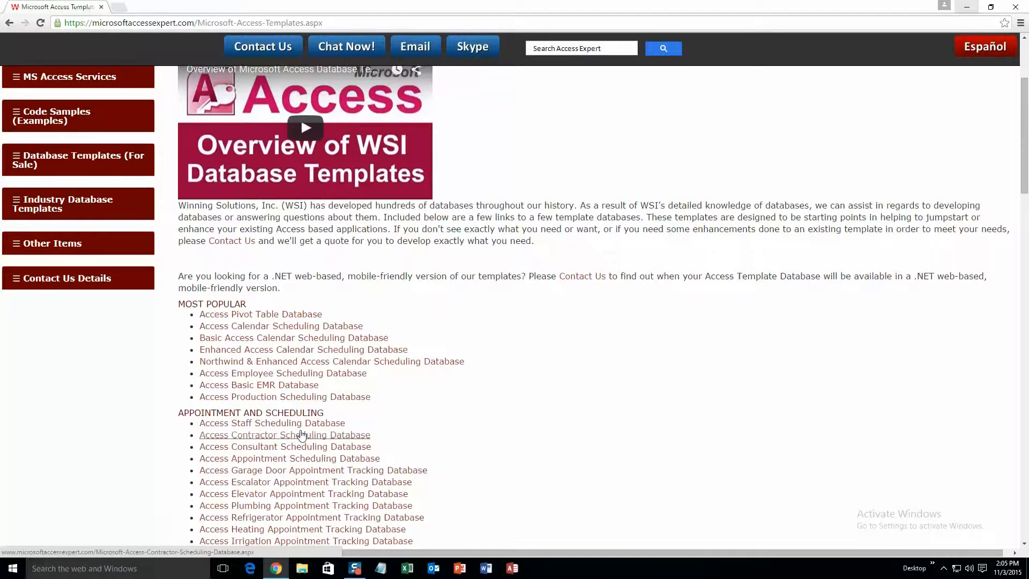
Look through the website's list of Access database templates across the scheduling, calendar, reservation and contact categories
{"action": "scroll", "coordinate": [302, 435], "scroll_direction": "down", "scroll_amount": 3}
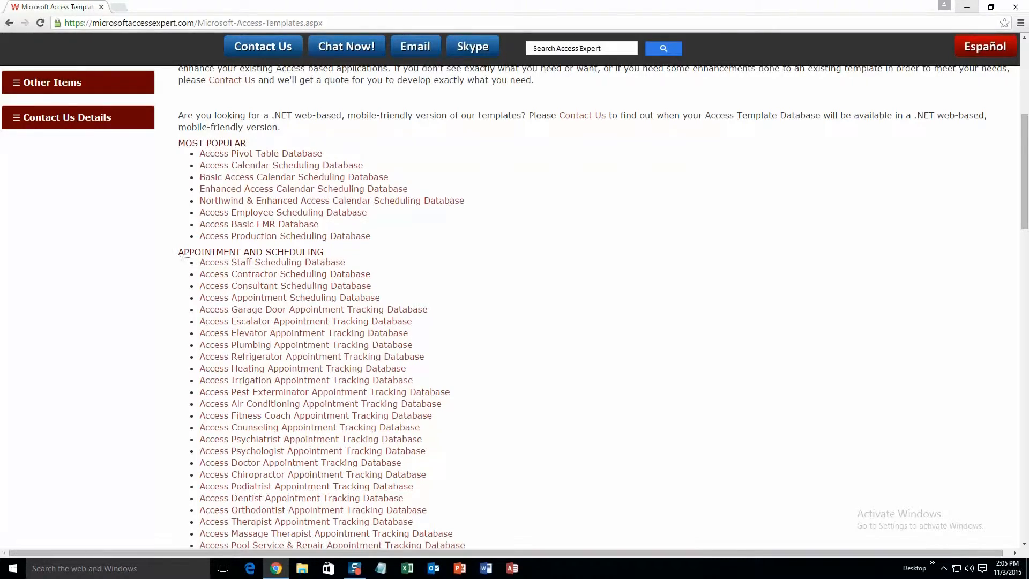
{"action": "scroll", "coordinate": [269, 291], "scroll_direction": "down", "scroll_amount": 15}
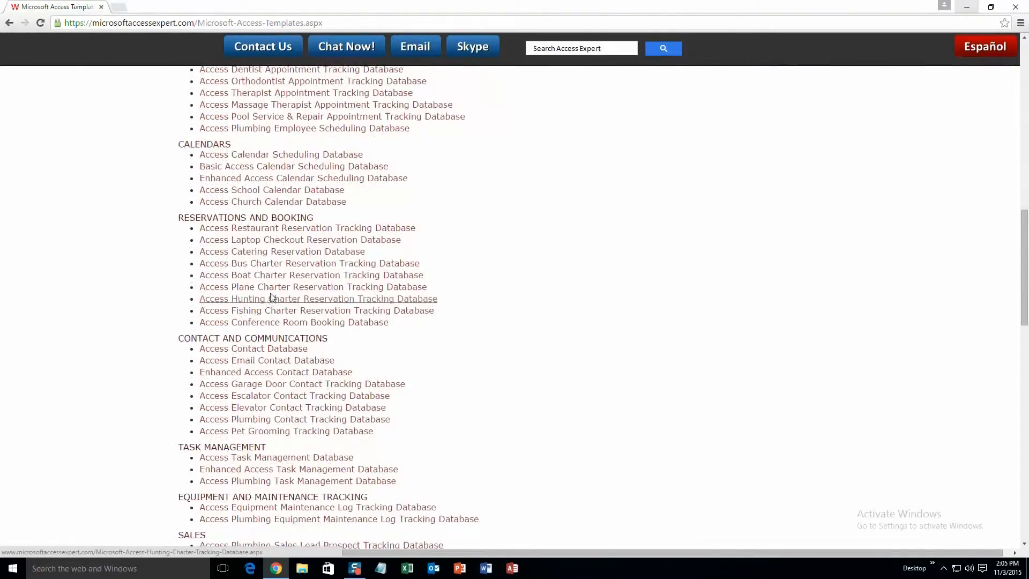
{"action": "scroll", "coordinate": [271, 295], "scroll_direction": "down", "scroll_amount": 10}
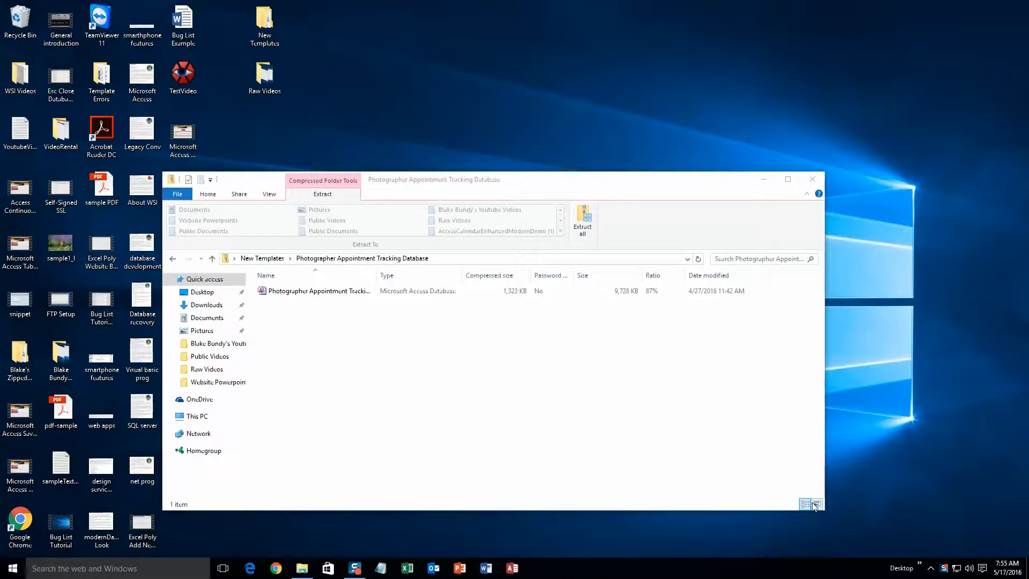
Extract the zipped Photographer Appointment Tracking Database to the suggested folder and open the extracted database in Access, accepting the security notice
{"action": "left_click", "coordinate": [586, 231]}
{"action": "left_click", "coordinate": [590, 228]}
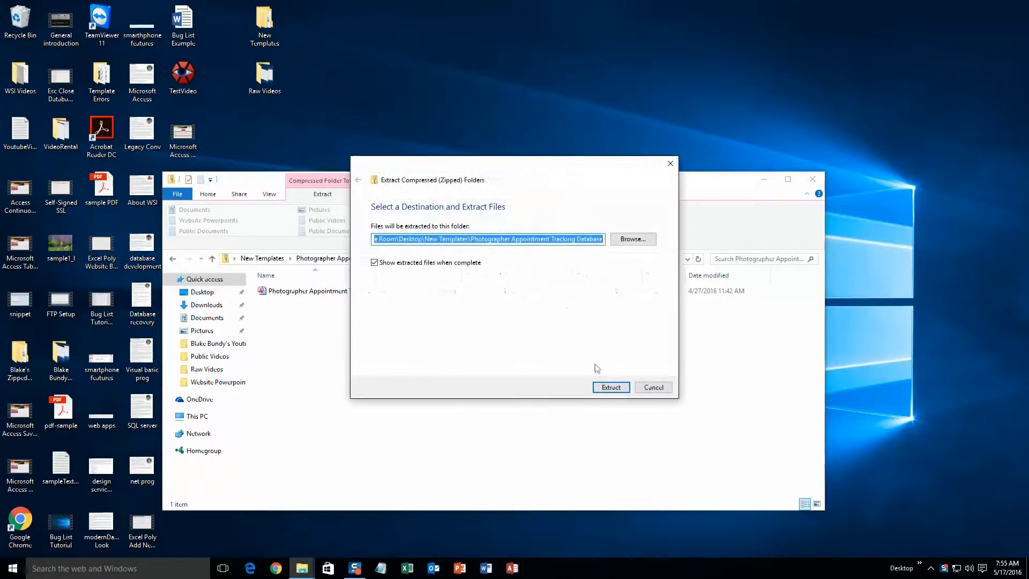
{"action": "left_click", "coordinate": [606, 387]}
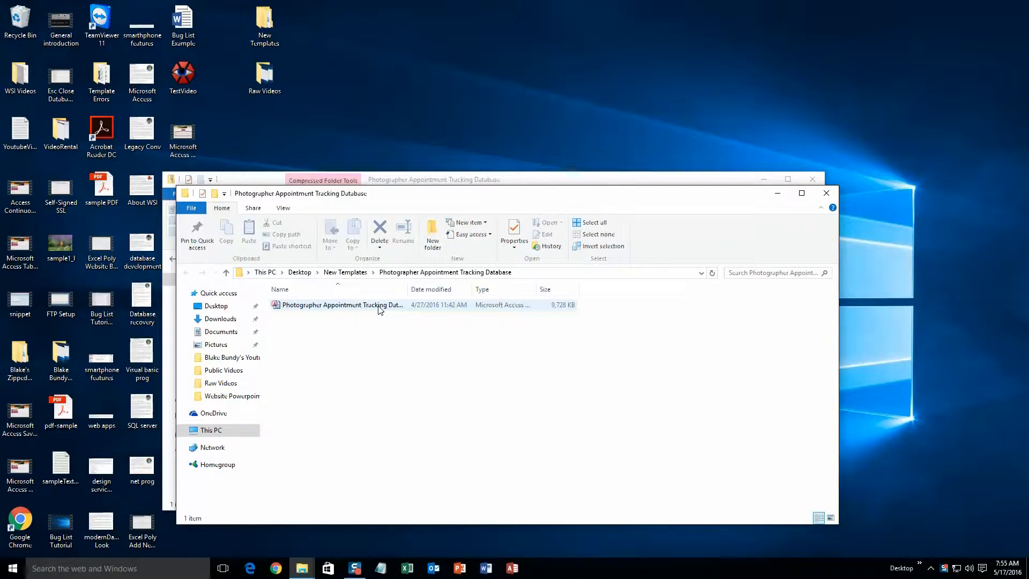
{"action": "double_click", "coordinate": [379, 305]}
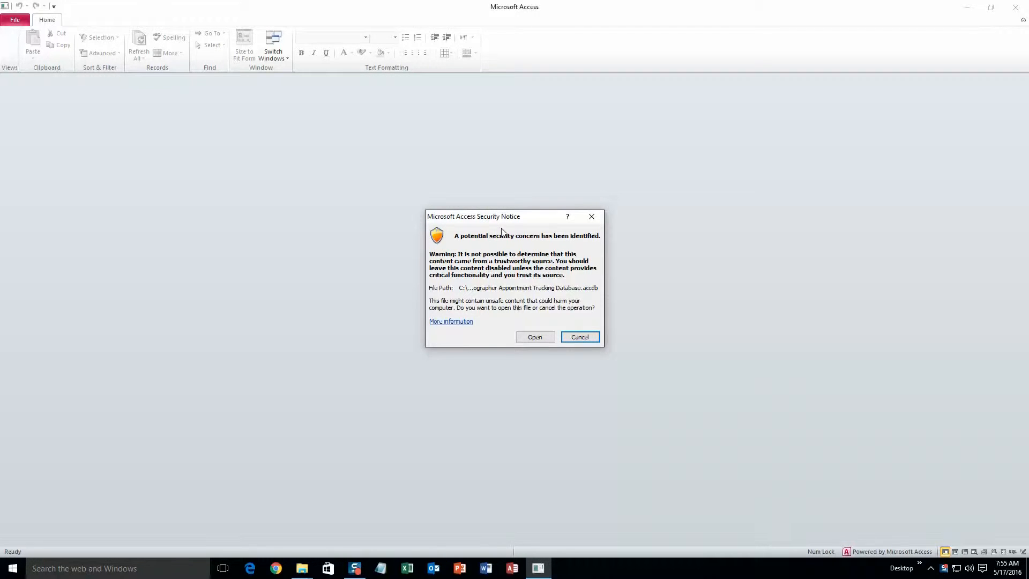
{"action": "left_click", "coordinate": [527, 336]}
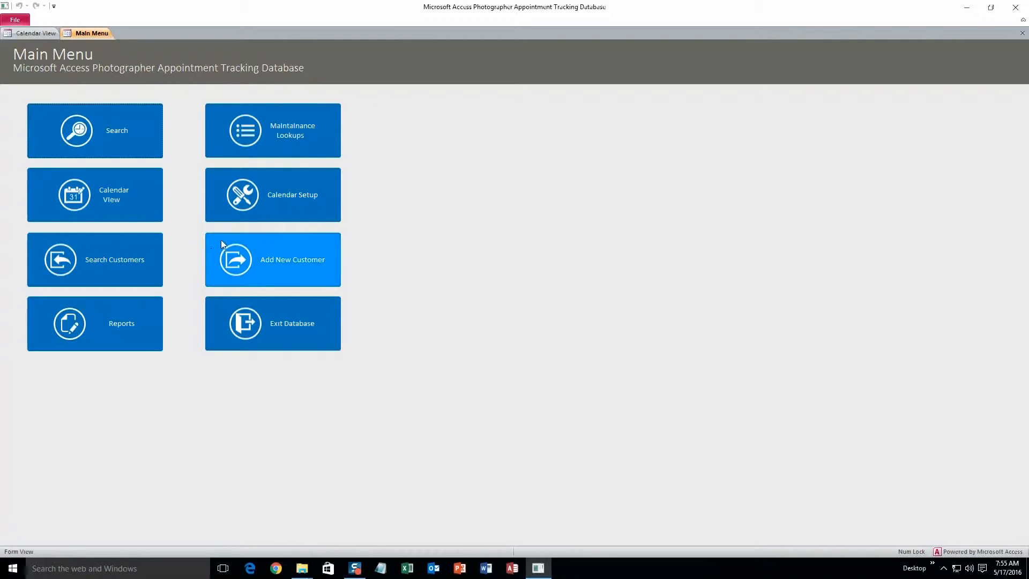
Add a new customer with first name, middle initial "M" and last name, and set the job title to "It Consultant"
{"action": "left_click", "coordinate": [257, 268]}
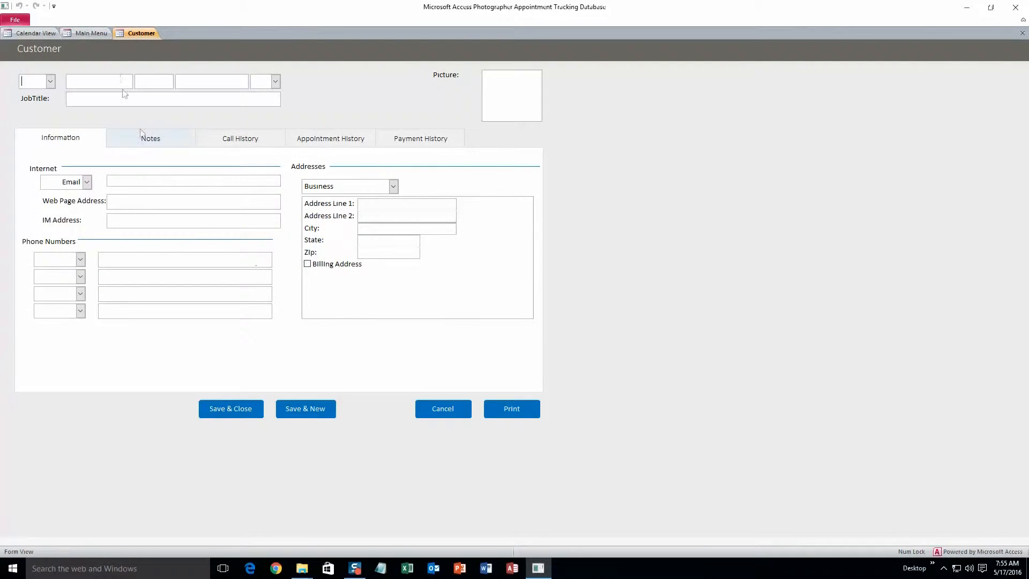
{"action": "type", "text": "John"}
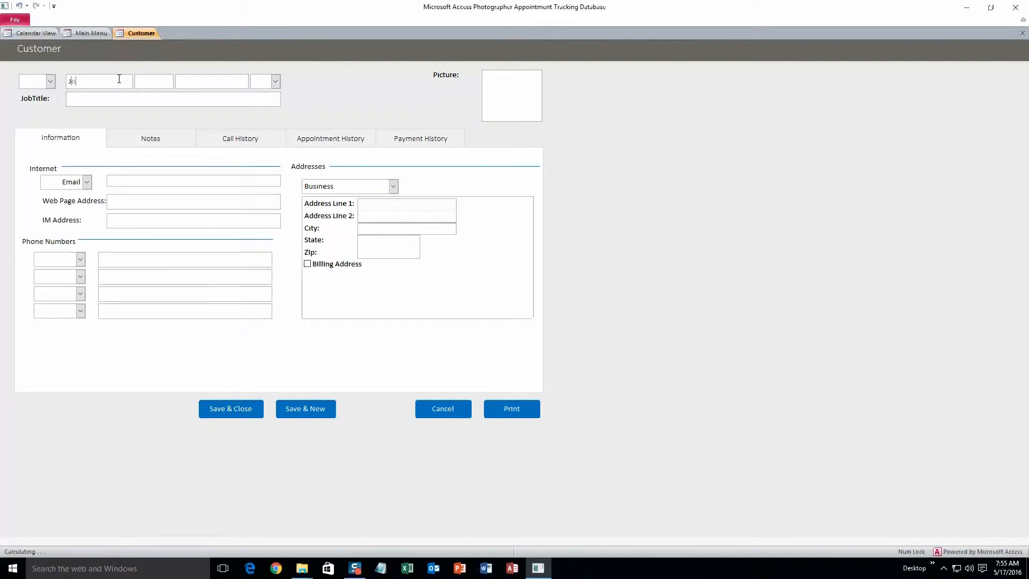
{"action": "left_click", "coordinate": [157, 86]}
{"action": "type", "text": "M"}
{"action": "left_click", "coordinate": [184, 83]}
{"action": "type", "text": "Smith"}
{"action": "left_click", "coordinate": [170, 101]}
{"action": "type", "text": "It Consultna"}
{"action": "key", "text": "BackSpace"}
{"action": "key", "text": "BackSpace"}
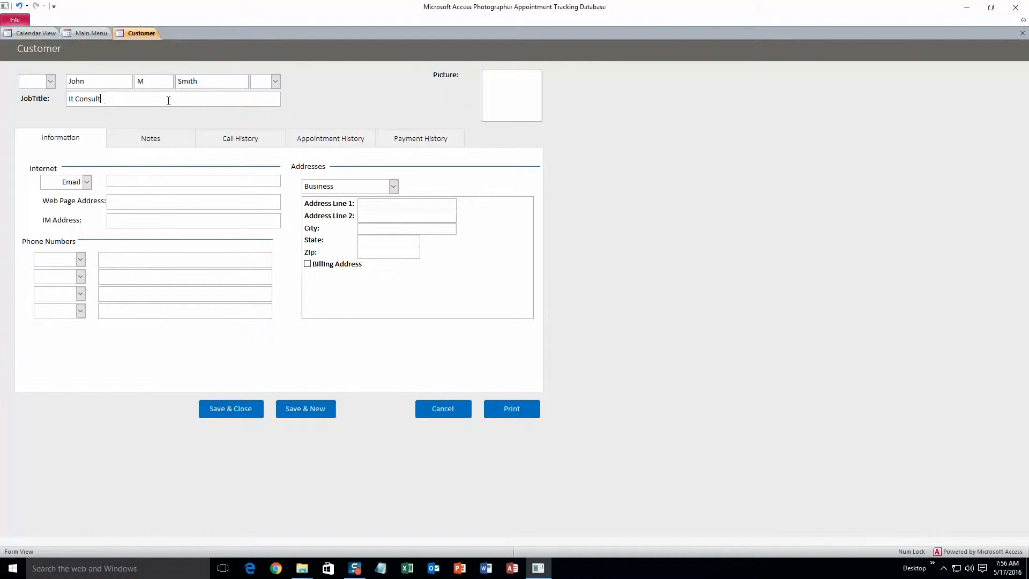
{"action": "type", "text": "ant"}
Fill in the customer's e-mail address and add a phone number of type Assistant
{"action": "left_click", "coordinate": [142, 182]}
{"action": "type", "text": "test@test.com"}
{"action": "left_click", "coordinate": [81, 260]}
{"action": "left_click", "coordinate": [51, 272]}
{"action": "left_click", "coordinate": [101, 261]}
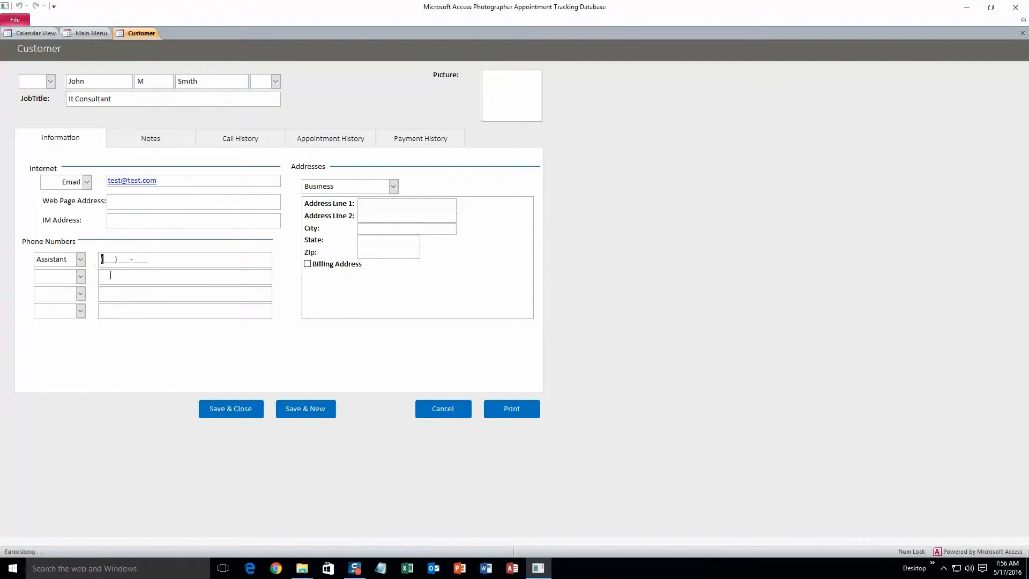
{"action": "type", "text": "555) 555-5555"}
{"action": "left_click", "coordinate": [512, 106]}
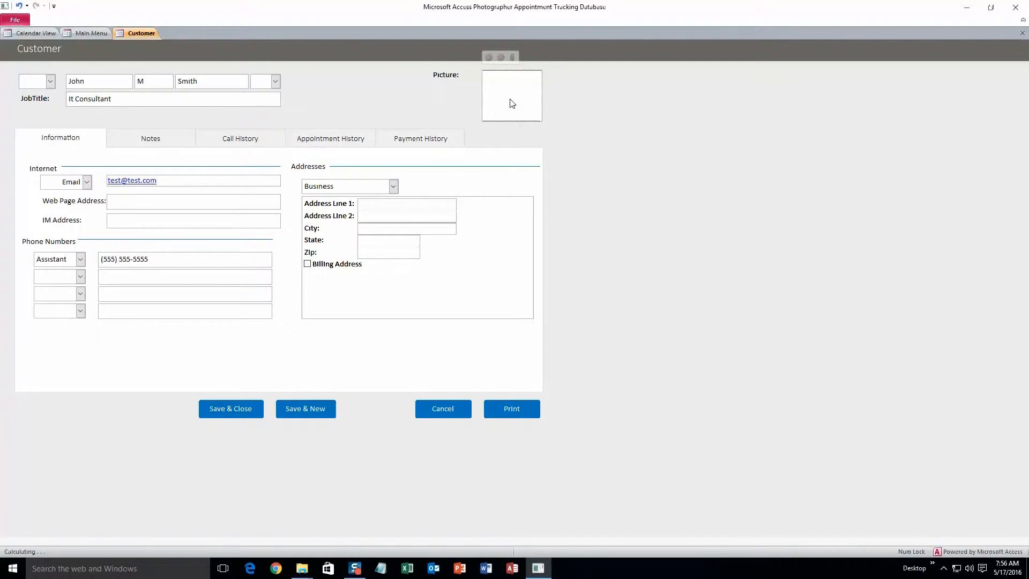
{"action": "left_click", "coordinate": [513, 59]}
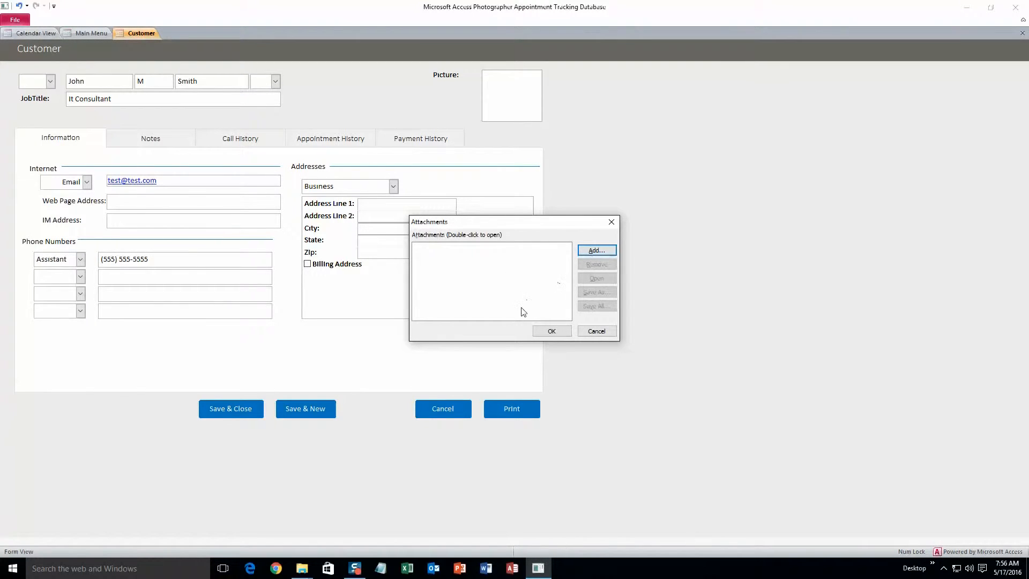
{"action": "left_click", "coordinate": [596, 252]}
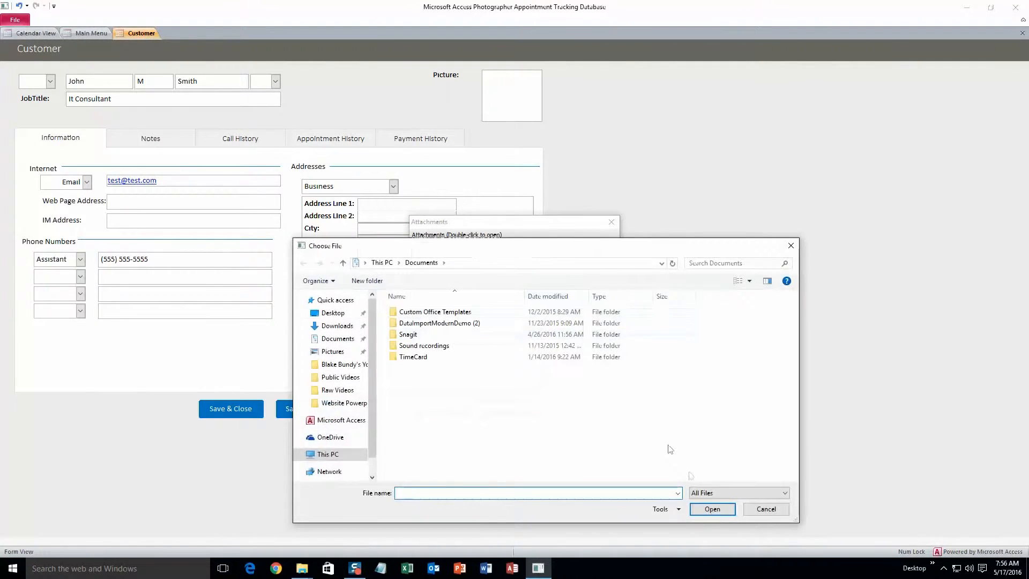
{"action": "left_click", "coordinate": [764, 510]}
{"action": "left_click", "coordinate": [551, 331]}
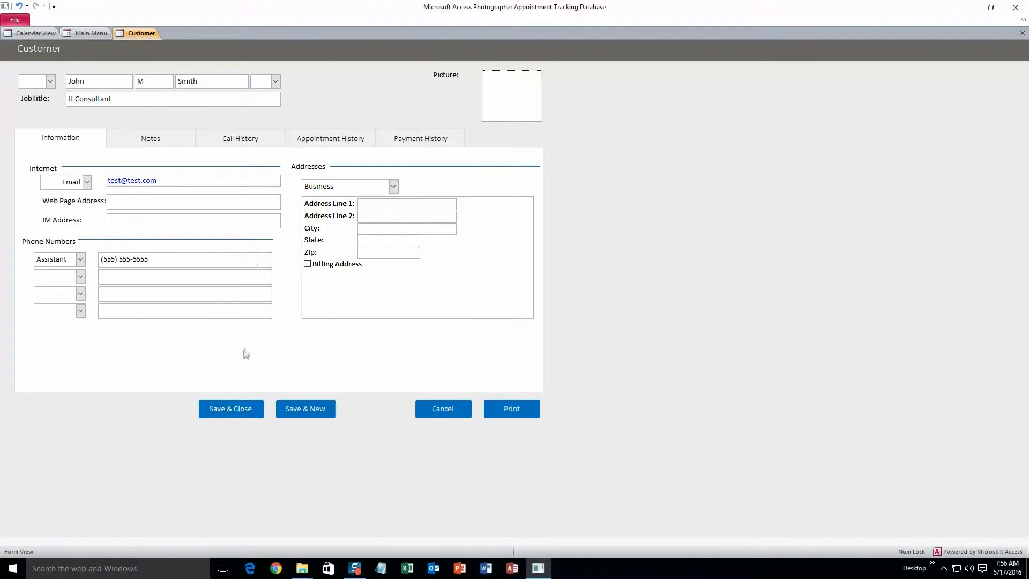
Save and close the new customer record, and search the customers by that customer's last name
{"action": "left_click", "coordinate": [242, 411]}
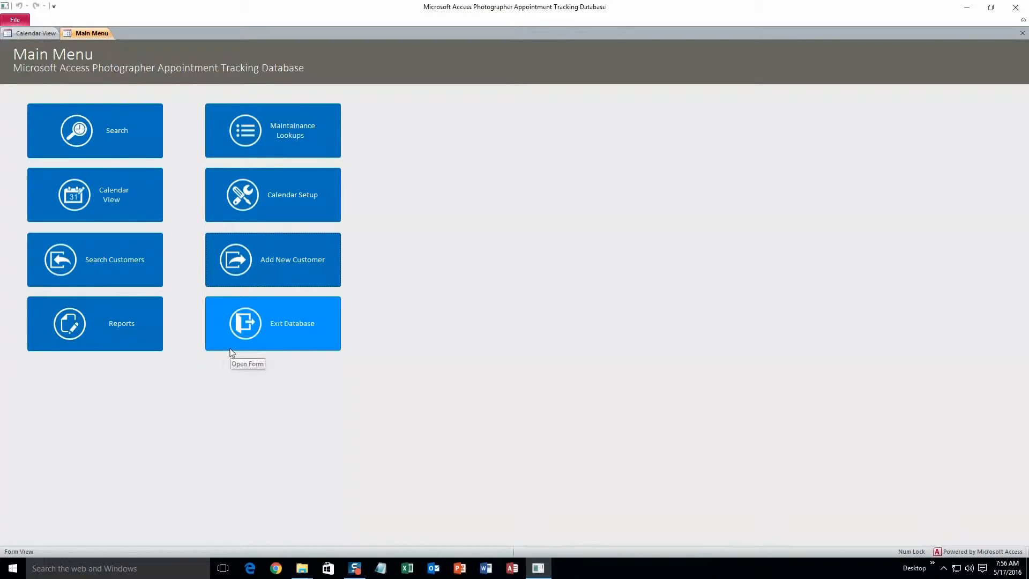
{"action": "left_click", "coordinate": [138, 275]}
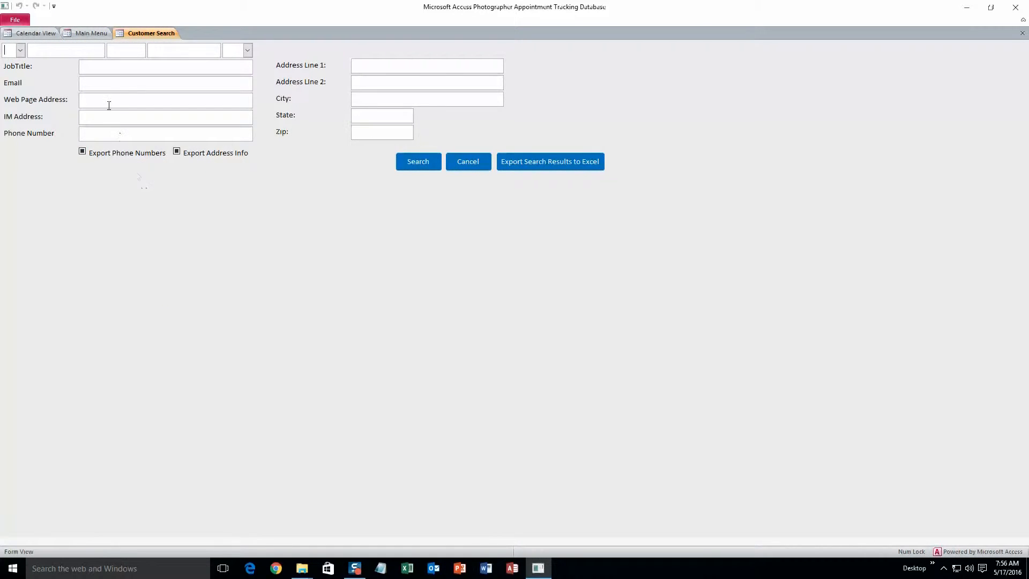
{"action": "left_click", "coordinate": [94, 52]}
{"action": "left_click", "coordinate": [174, 52]}
{"action": "type", "text": "Smith"}
{"action": "left_click", "coordinate": [418, 161]}
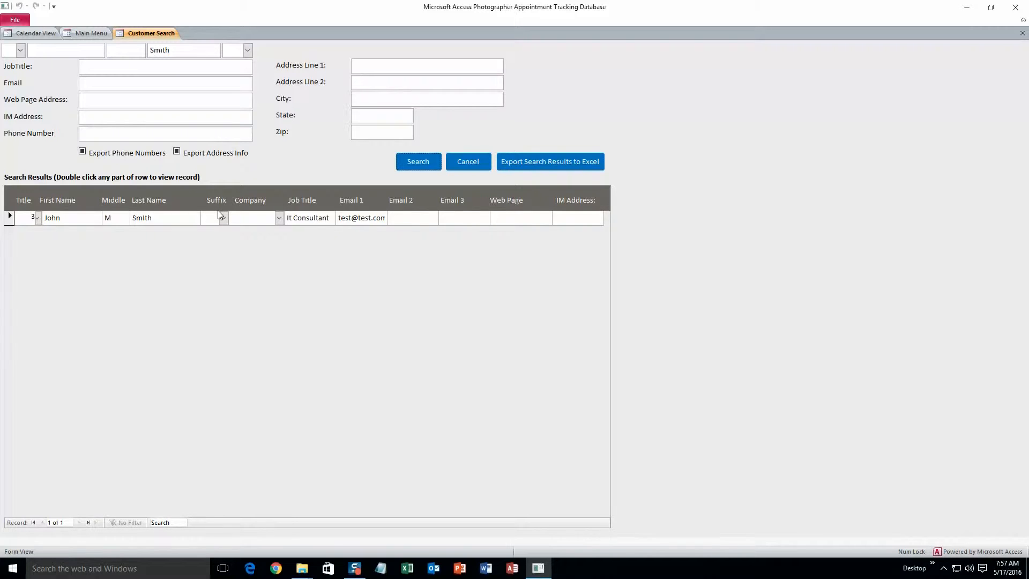
Open the customer's record from the search results to view it, and close it without making changes
{"action": "left_click", "coordinate": [191, 221]}
{"action": "double_click", "coordinate": [192, 220]}
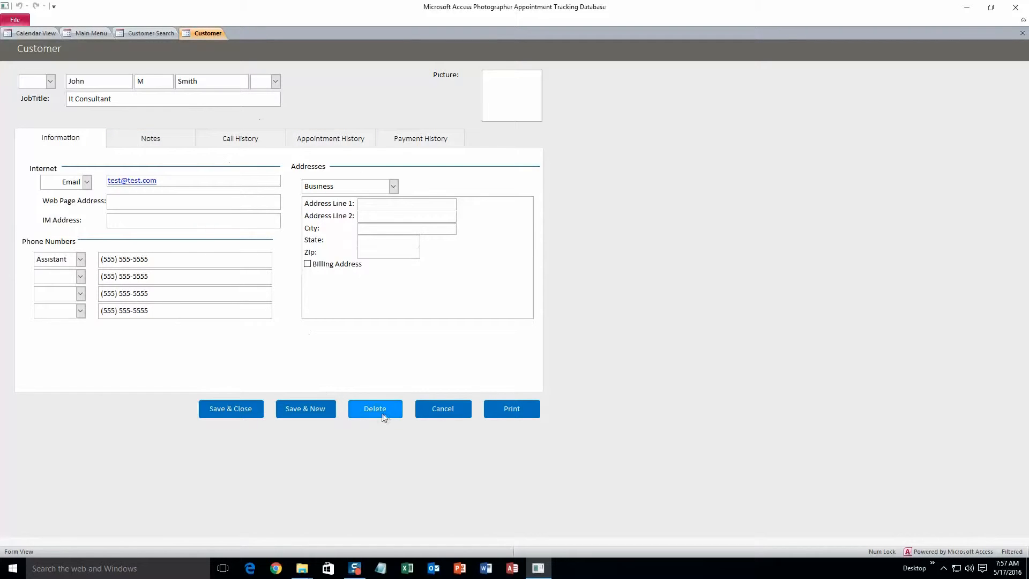
{"action": "left_click", "coordinate": [458, 413]}
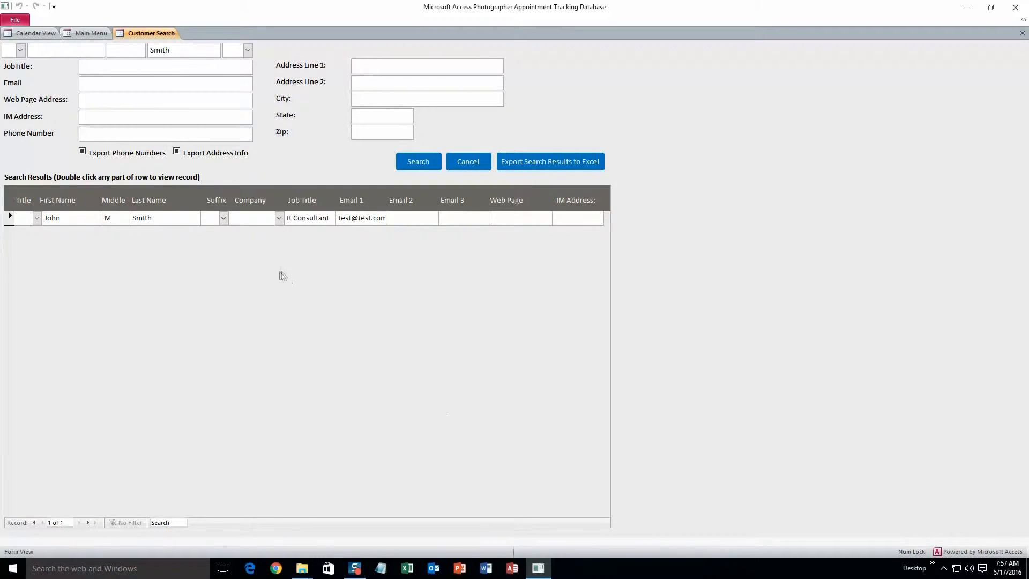
Export the customer search results to Excel, close the exported workbook after viewing it, and leave the customer search
{"action": "left_click", "coordinate": [543, 167]}
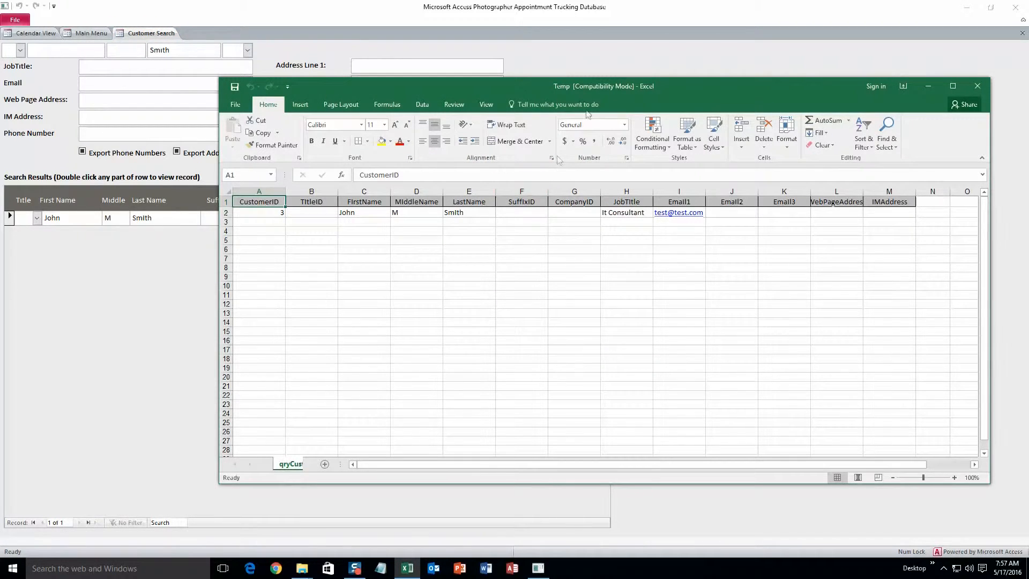
{"action": "left_click_drag", "start_coordinate": [600, 89], "coordinate": [647, 99]}
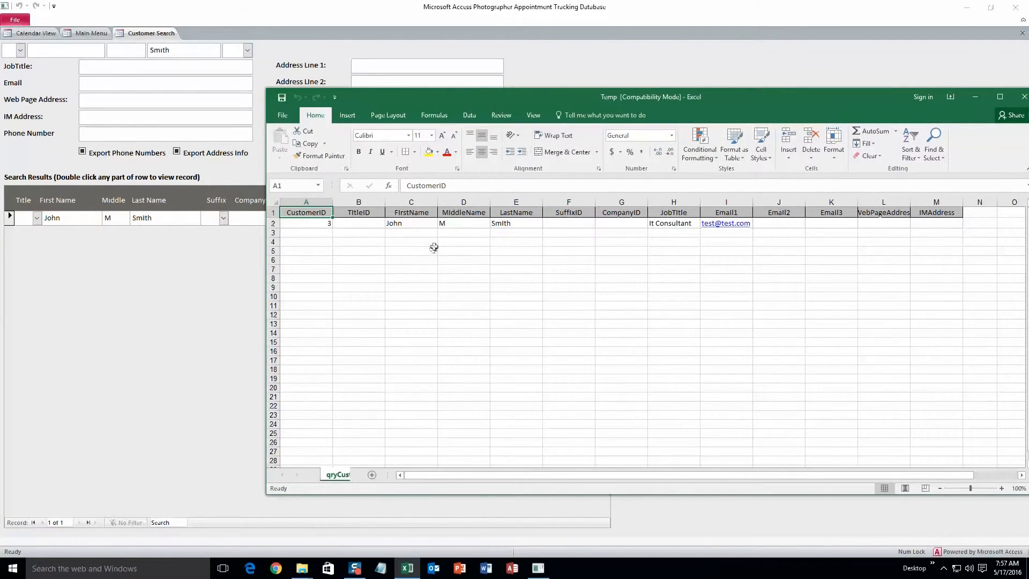
{"action": "left_click_drag", "start_coordinate": [681, 103], "coordinate": [532, 100]}
{"action": "left_click", "coordinate": [877, 95]}
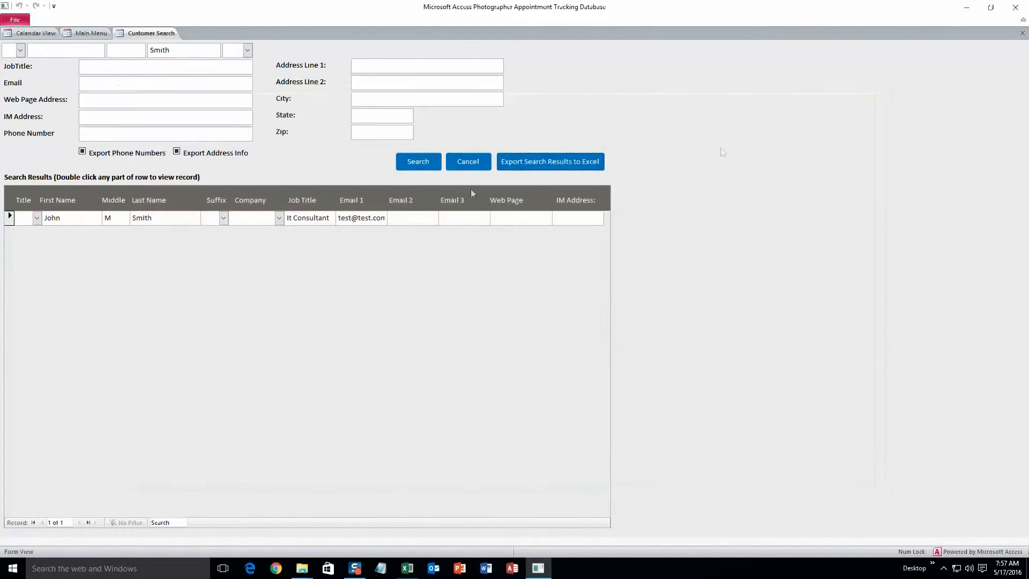
{"action": "left_click", "coordinate": [465, 162]}
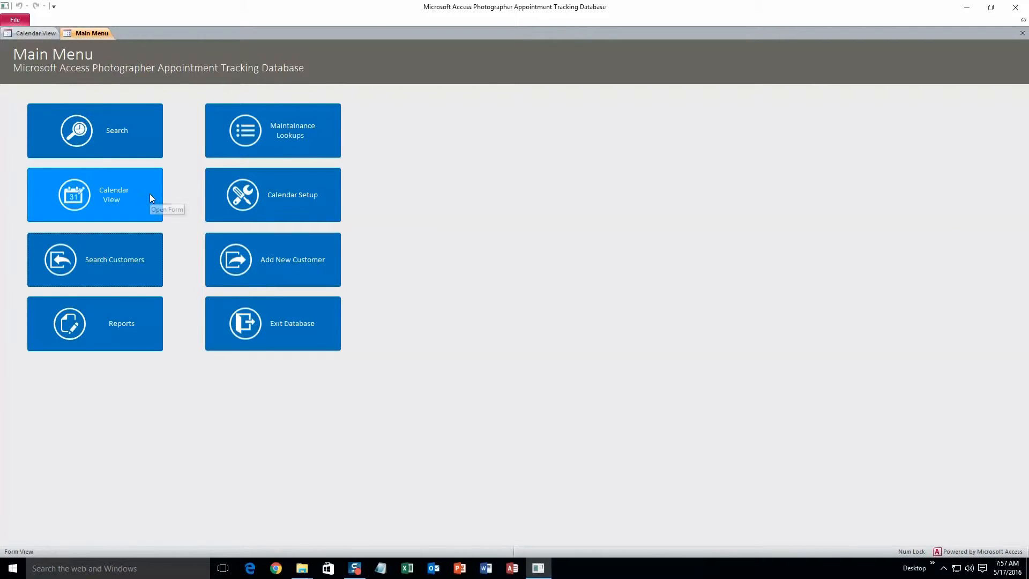
Open the calendar and go through its Week, Bi-Weekly, Month and Month/Day views, ending on the Day view
{"action": "left_click", "coordinate": [108, 210]}
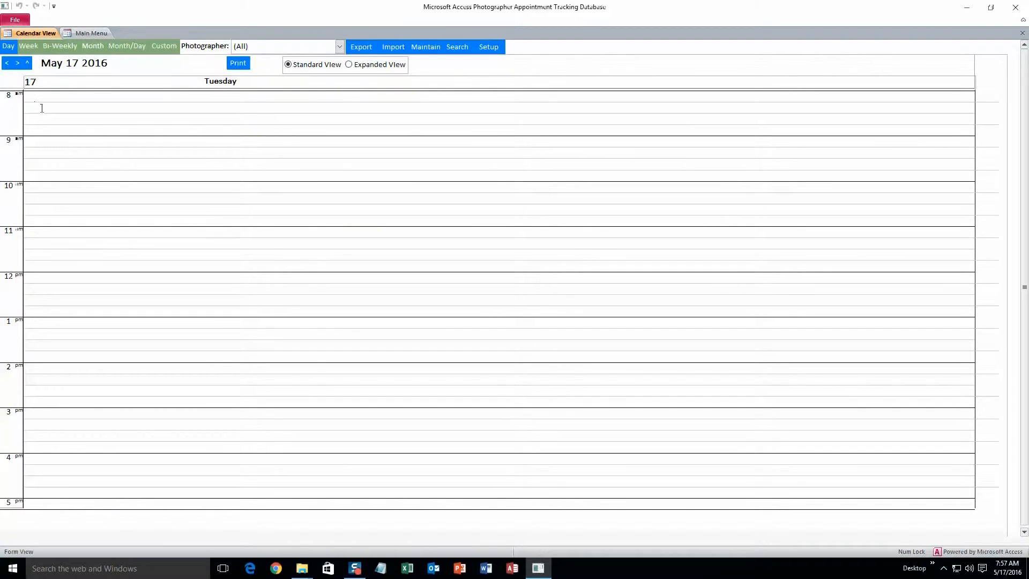
{"action": "left_click", "coordinate": [33, 47]}
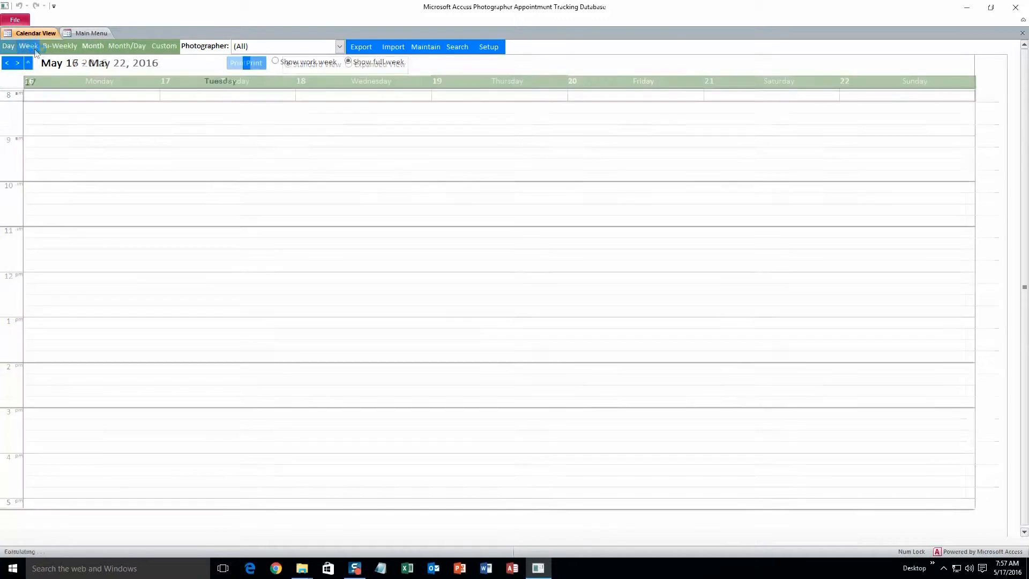
{"action": "left_click", "coordinate": [60, 47]}
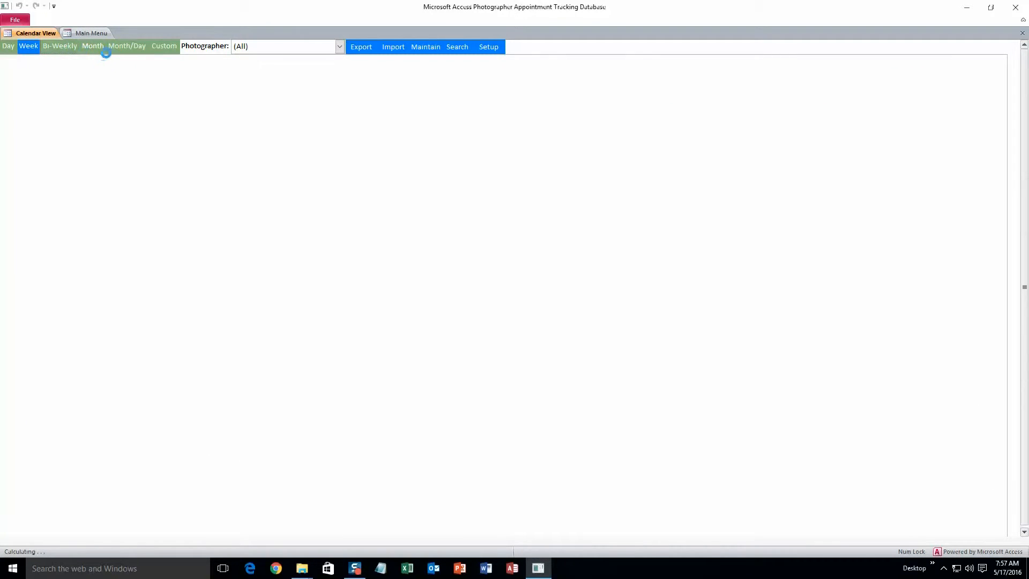
{"action": "left_click", "coordinate": [99, 48]}
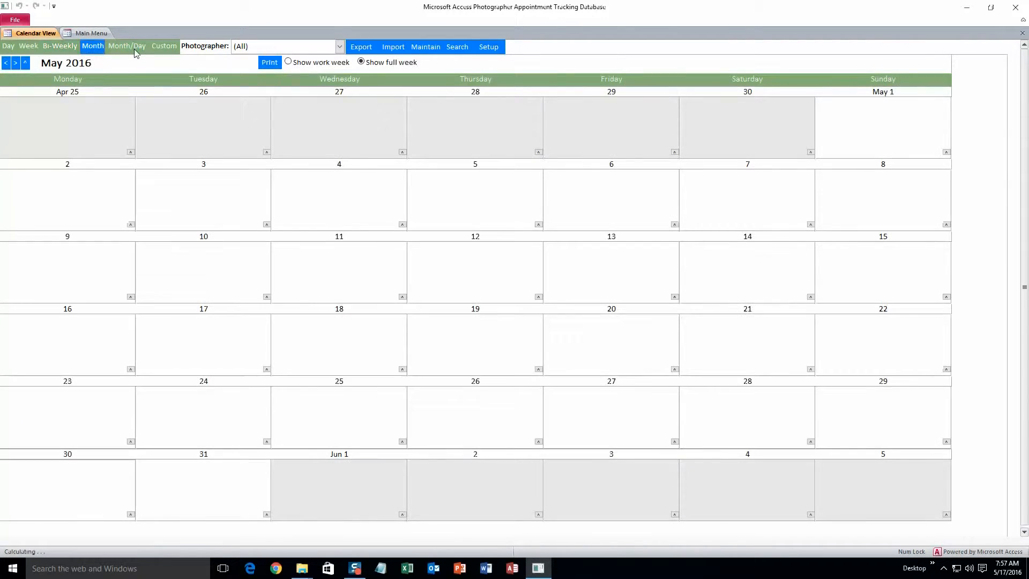
{"action": "left_click", "coordinate": [134, 48]}
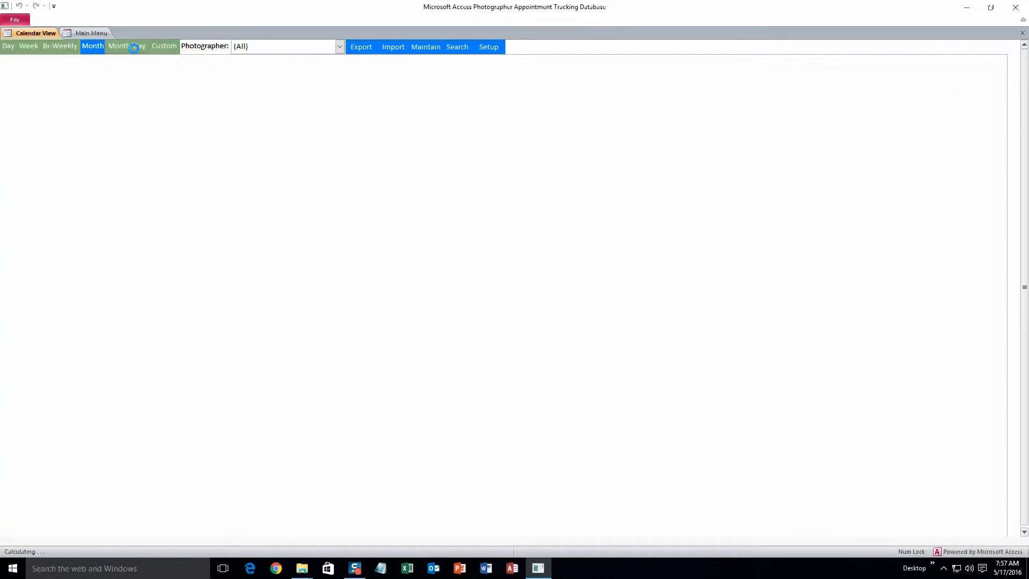
{"action": "left_click", "coordinate": [8, 47]}
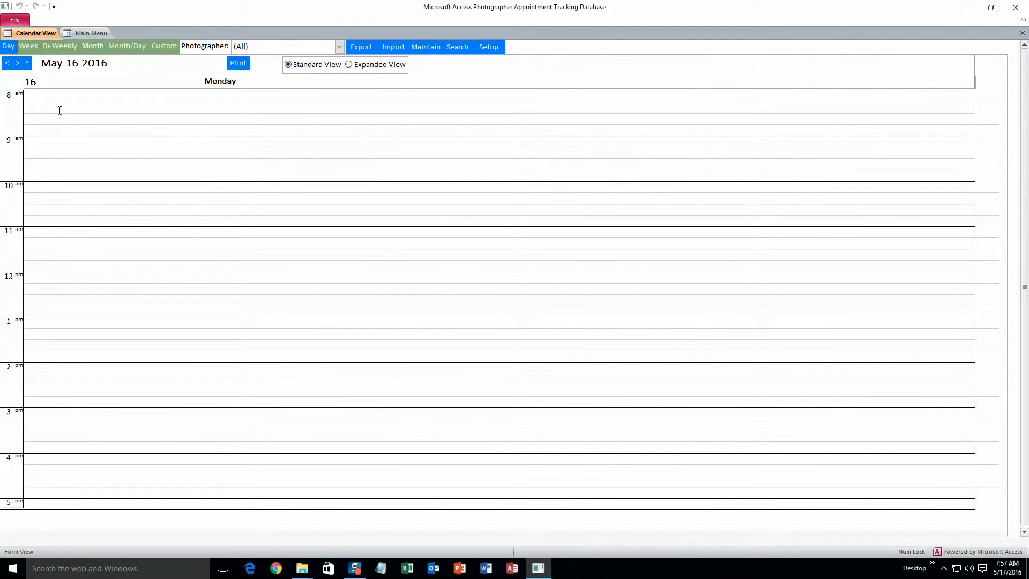
Create an appointment at 9:00 AM on May 16 2016 for the first listed customer, with Photographer 1 as the photographer
{"action": "double_click", "coordinate": [67, 142]}
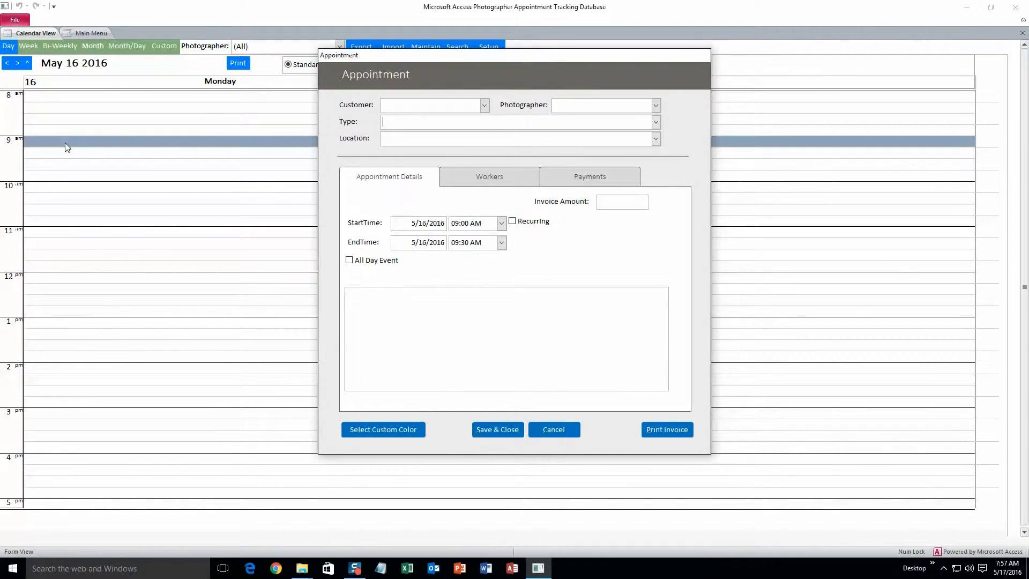
{"action": "left_click", "coordinate": [484, 106]}
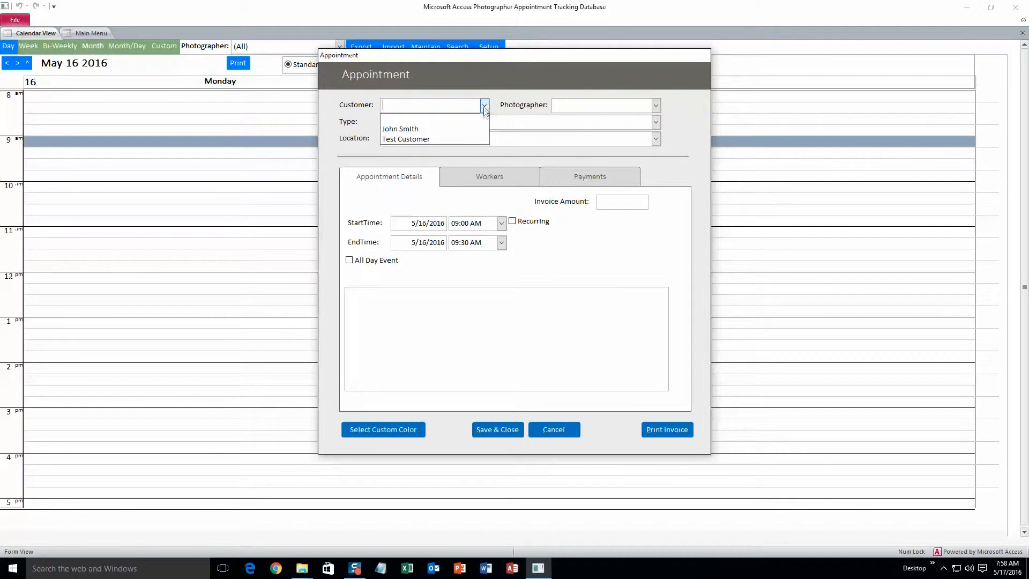
{"action": "left_click", "coordinate": [435, 130]}
{"action": "left_click", "coordinate": [655, 106]}
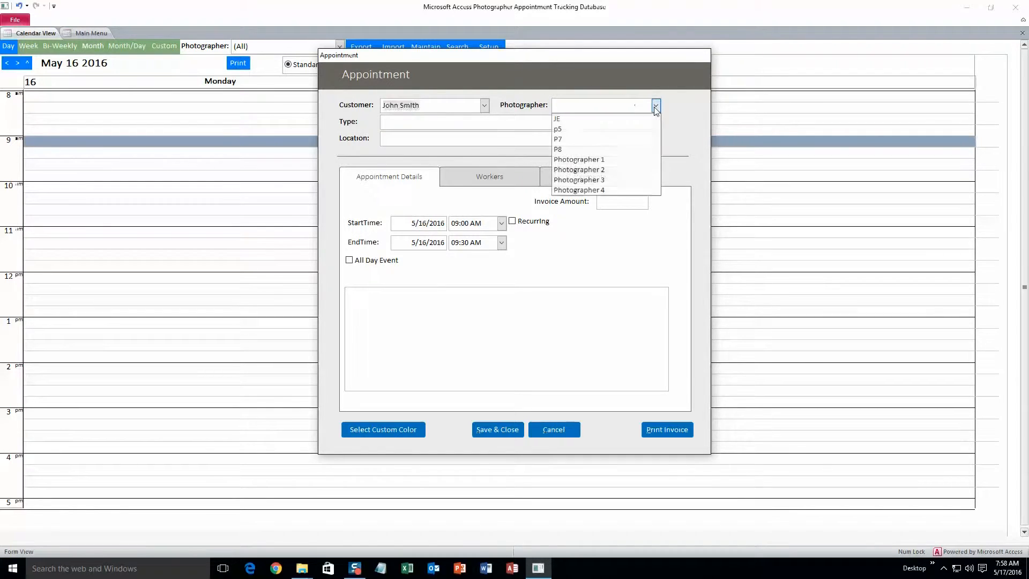
{"action": "left_click", "coordinate": [596, 160]}
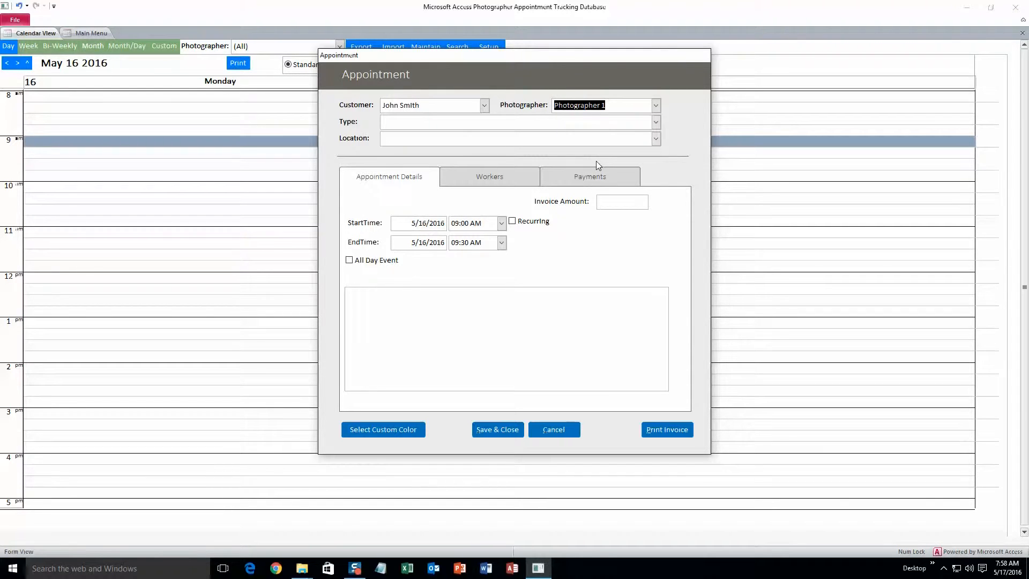
Set the appointment's type to Engagement Pictures and its location to Location 1
{"action": "left_click", "coordinate": [657, 123]}
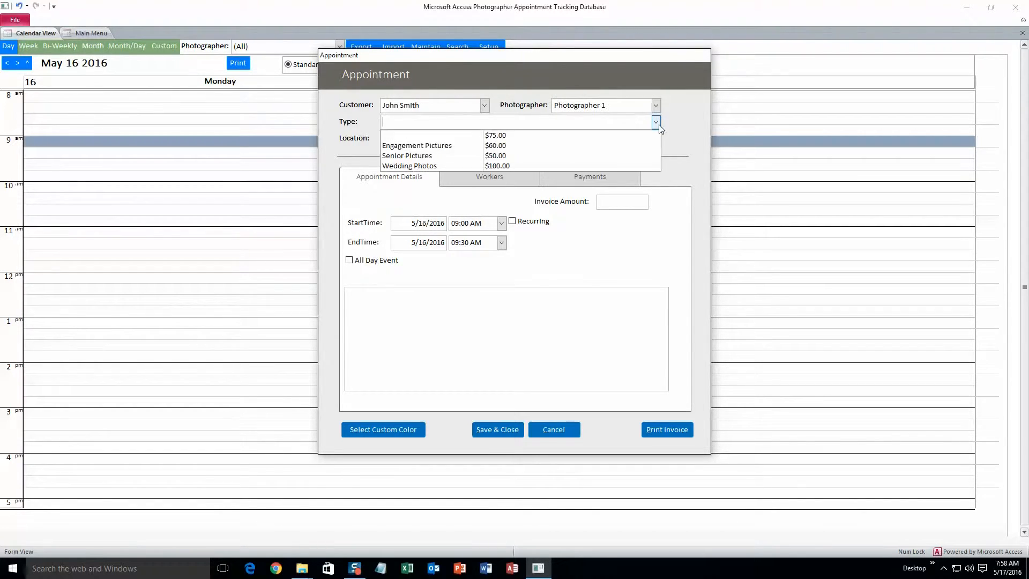
{"action": "left_click", "coordinate": [490, 148]}
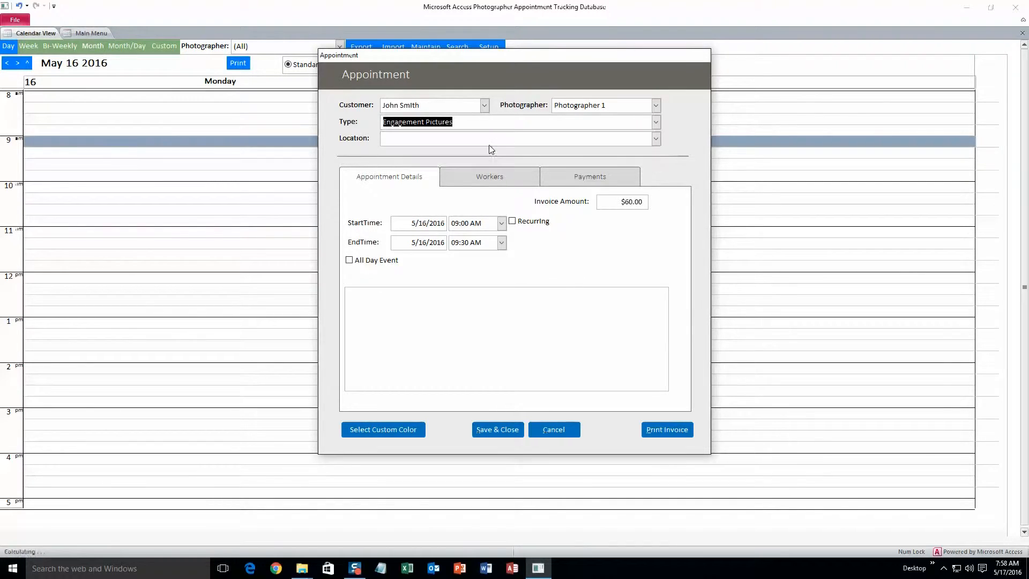
{"action": "left_click", "coordinate": [656, 140]}
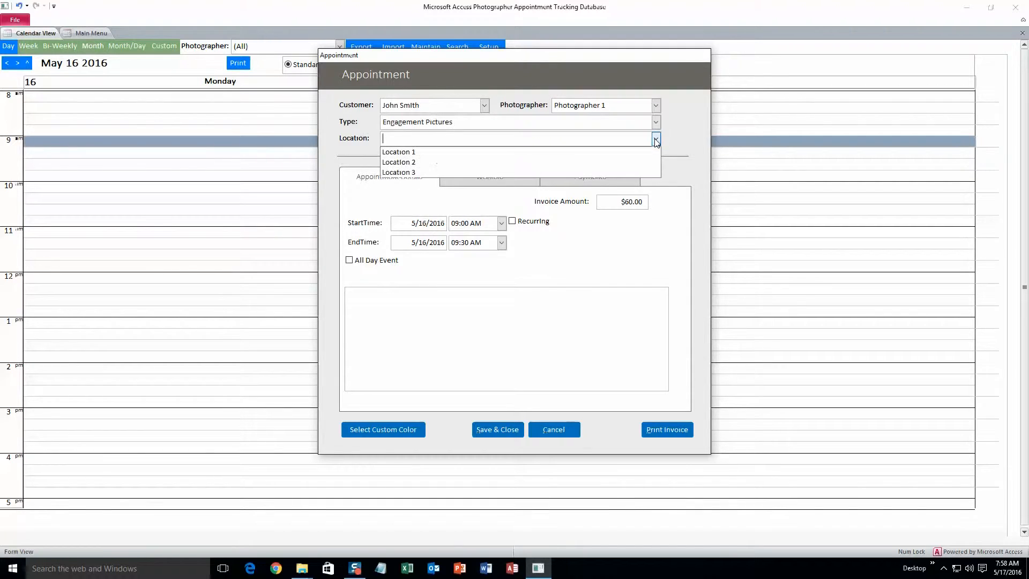
{"action": "left_click", "coordinate": [481, 152]}
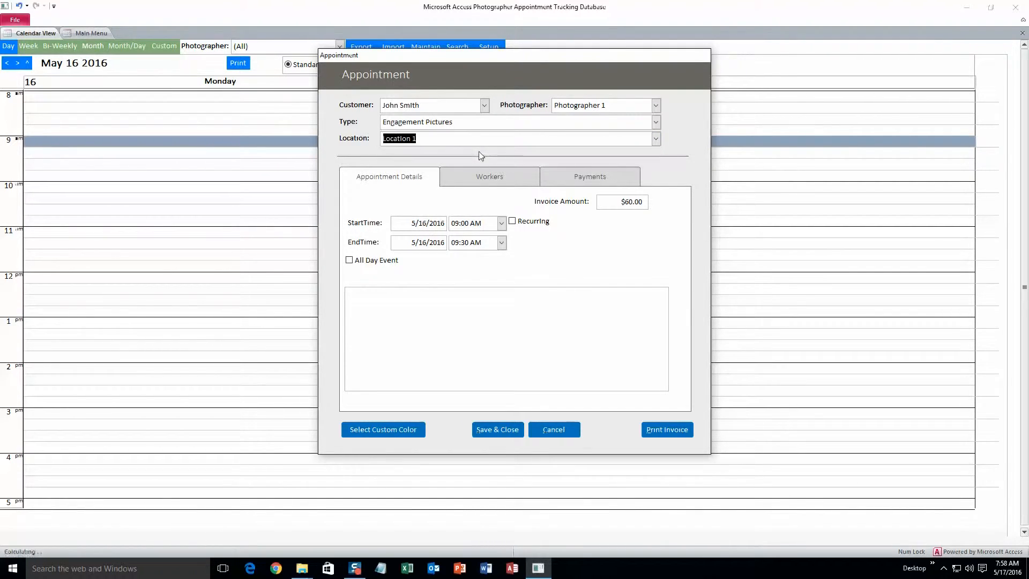
{"action": "left_click", "coordinate": [658, 106]}
{"action": "left_click", "coordinate": [659, 115]}
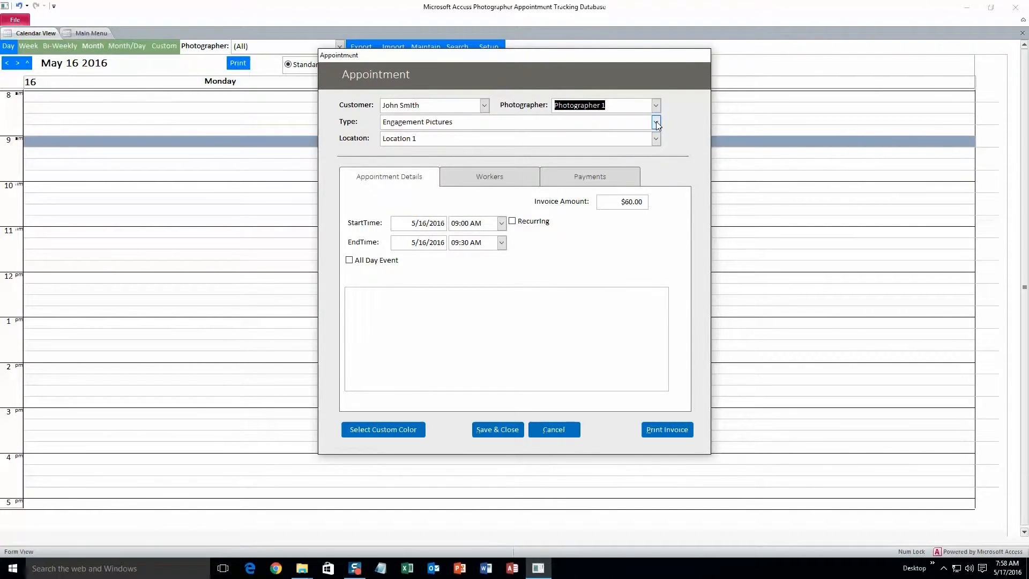
{"action": "left_click", "coordinate": [658, 124]}
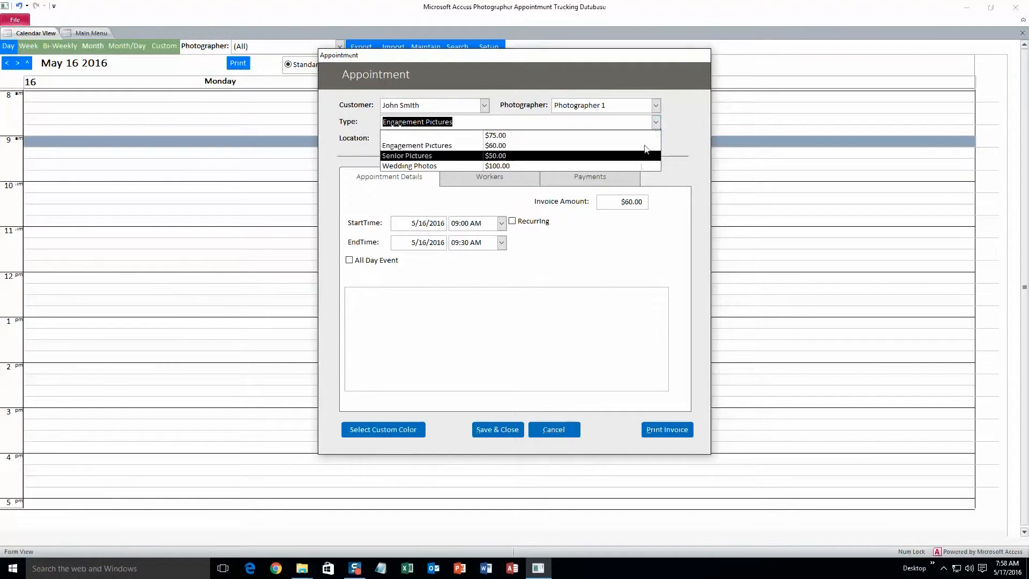
{"action": "left_click", "coordinate": [657, 125]}
Enter "notes" as the appointment's note text
{"action": "left_click", "coordinate": [440, 295]}
{"action": "type", "text": "nto"}
{"action": "key", "text": "BackSpace"}
{"action": "key", "text": "BackSpace"}
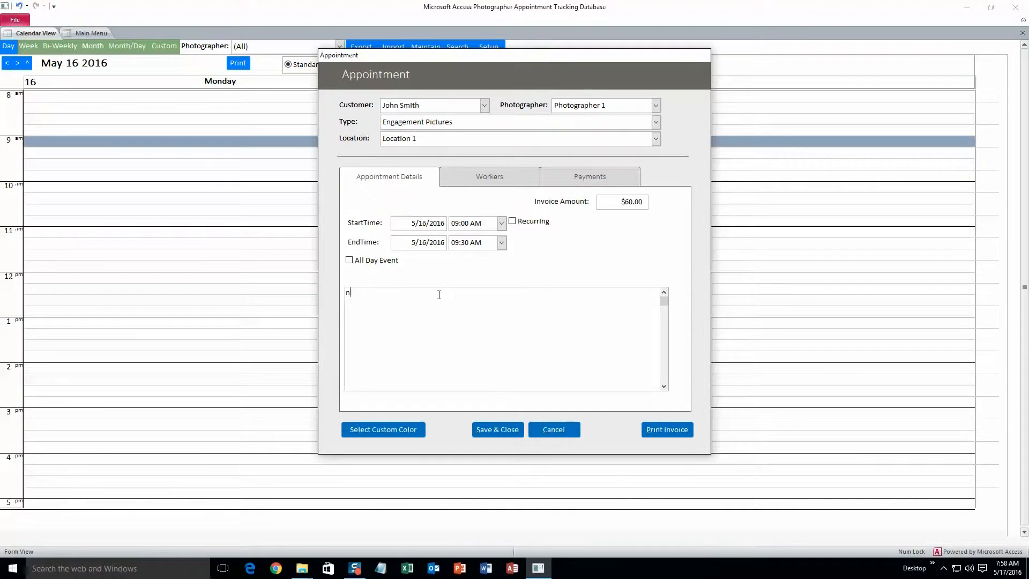
{"action": "type", "text": "otes"}
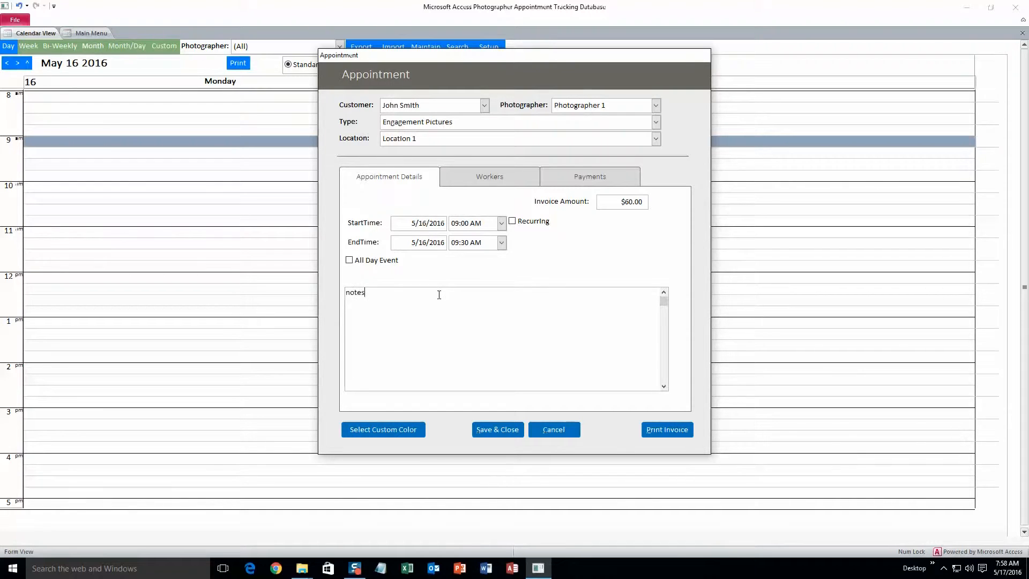
Look through the appointment's workers and payments sections and return to its details
{"action": "left_click", "coordinate": [506, 181]}
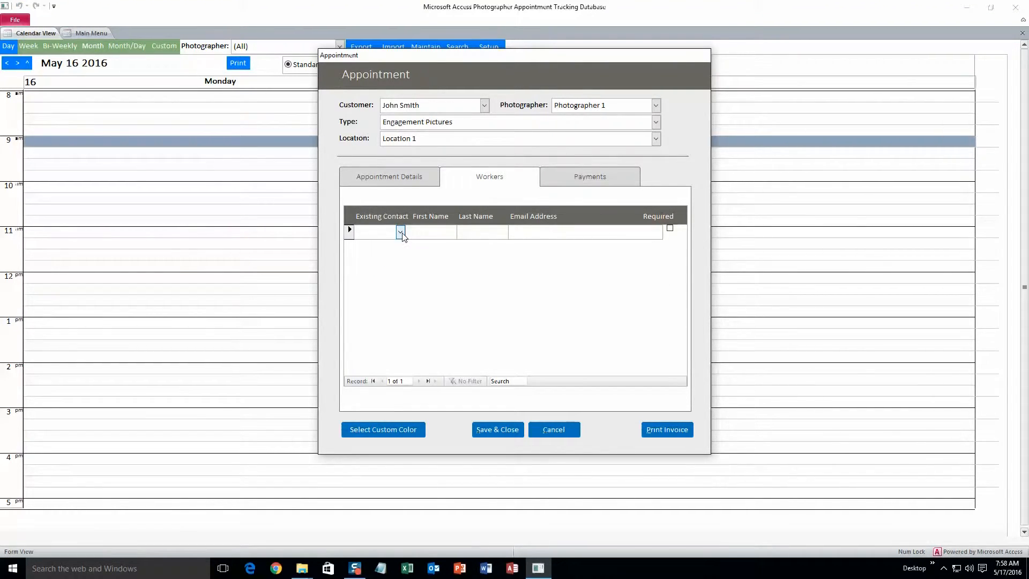
{"action": "left_click", "coordinate": [551, 179]}
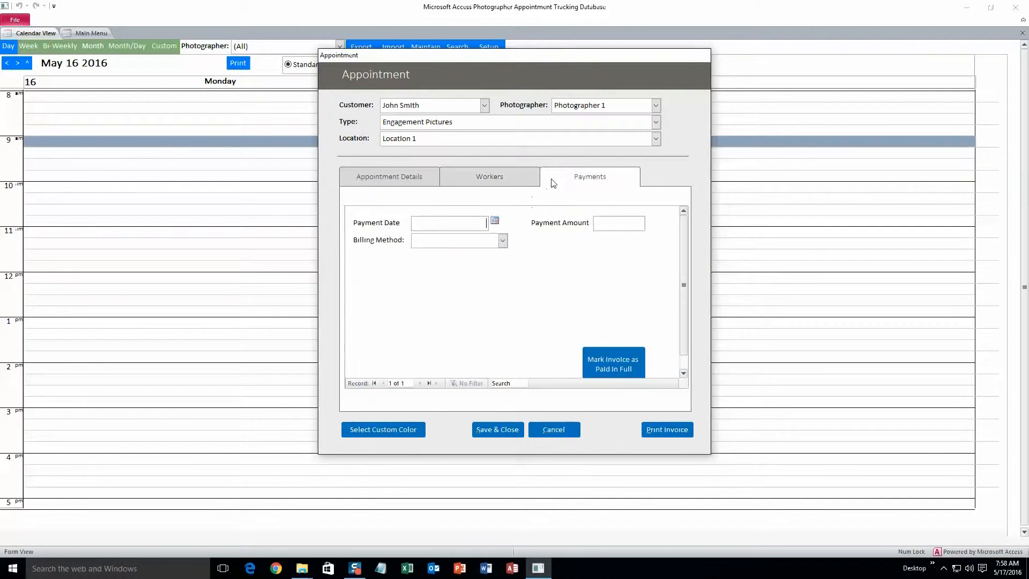
{"action": "left_click", "coordinate": [388, 182]}
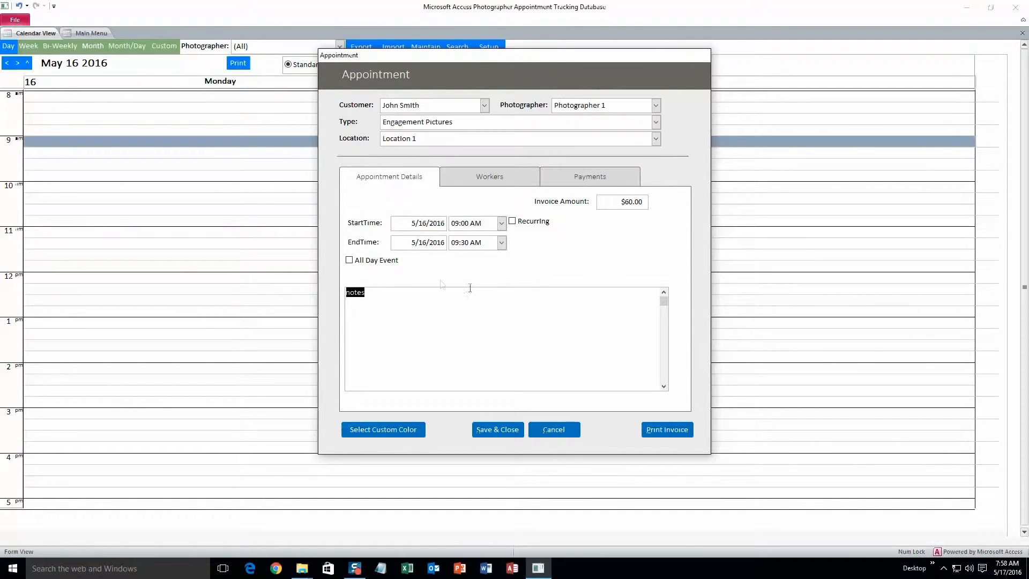
Give the appointment a bright blue custom color, and save and close it
{"action": "left_click", "coordinate": [401, 431]}
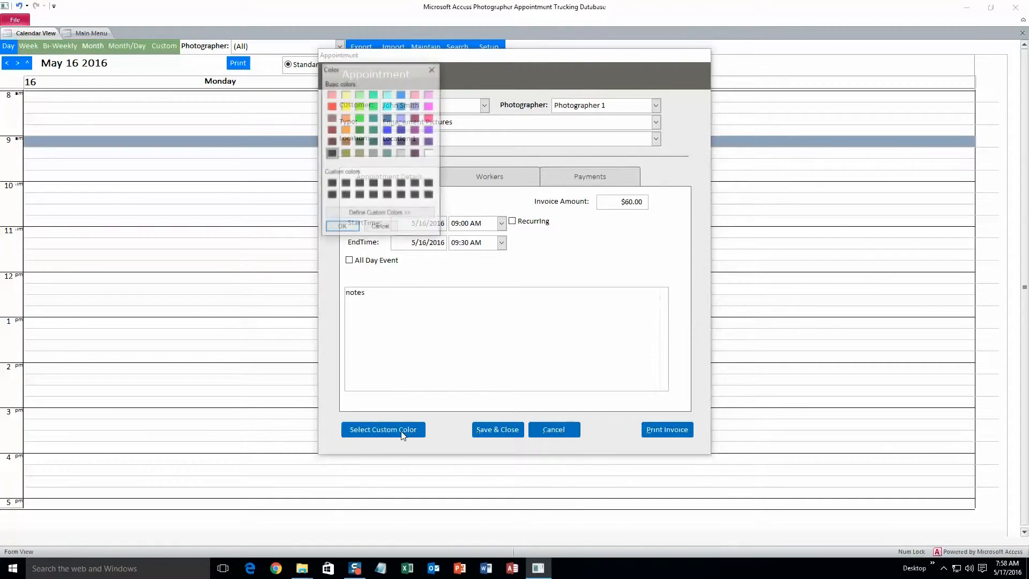
{"action": "left_click", "coordinate": [401, 95]}
{"action": "left_click", "coordinate": [342, 227]}
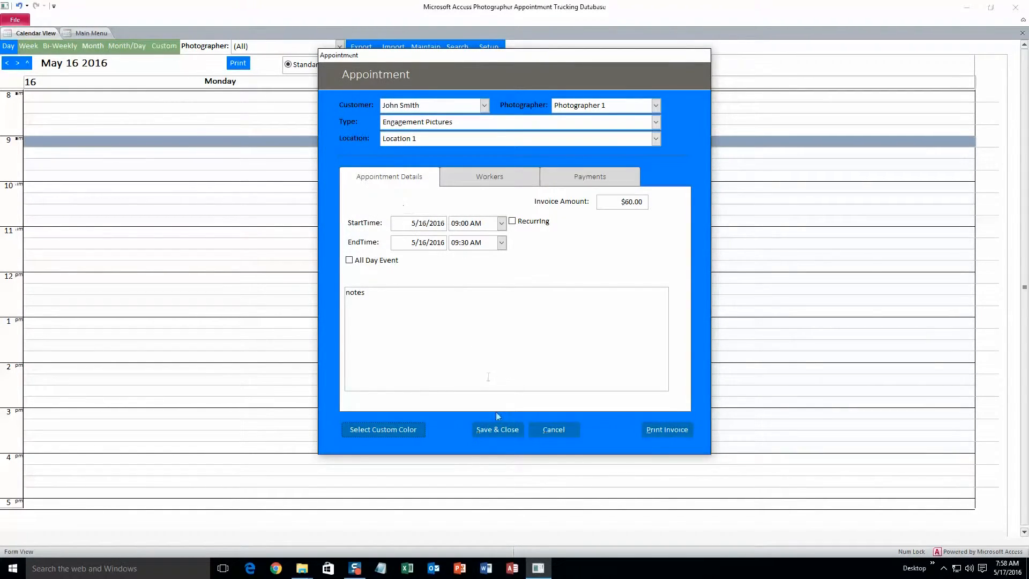
{"action": "left_click", "coordinate": [497, 429]}
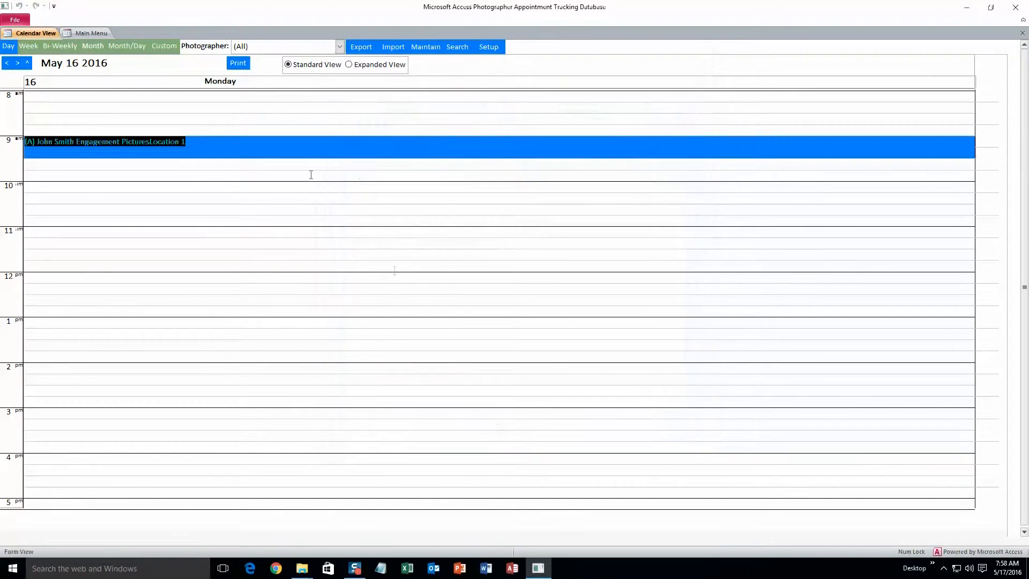
Filter the May 16 calendar day by Photographer 2 and switch the filter to Photographer 1 to compare their appointments
{"action": "left_click", "coordinate": [236, 144]}
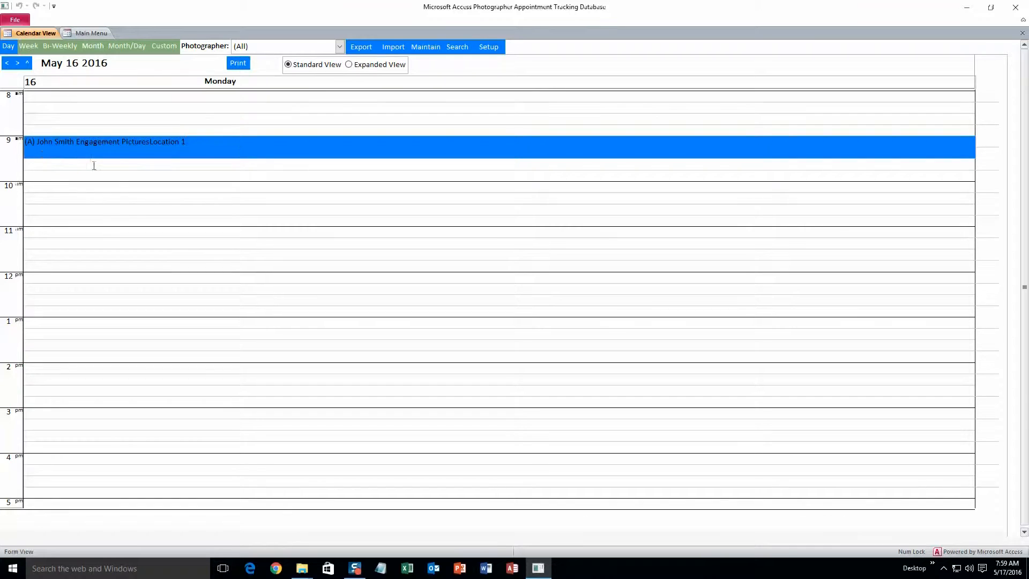
{"action": "left_click", "coordinate": [123, 164]}
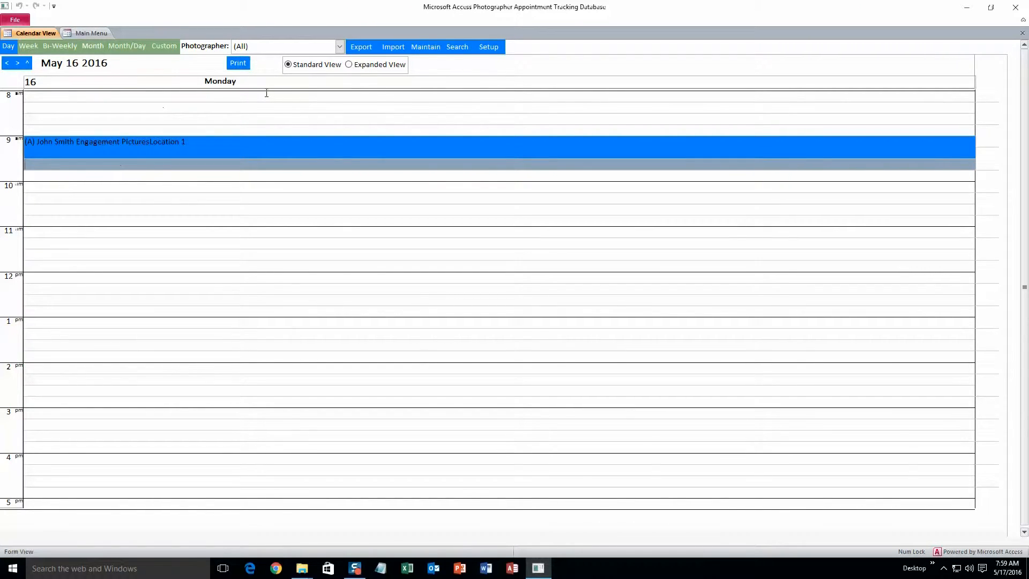
{"action": "left_click", "coordinate": [340, 46]}
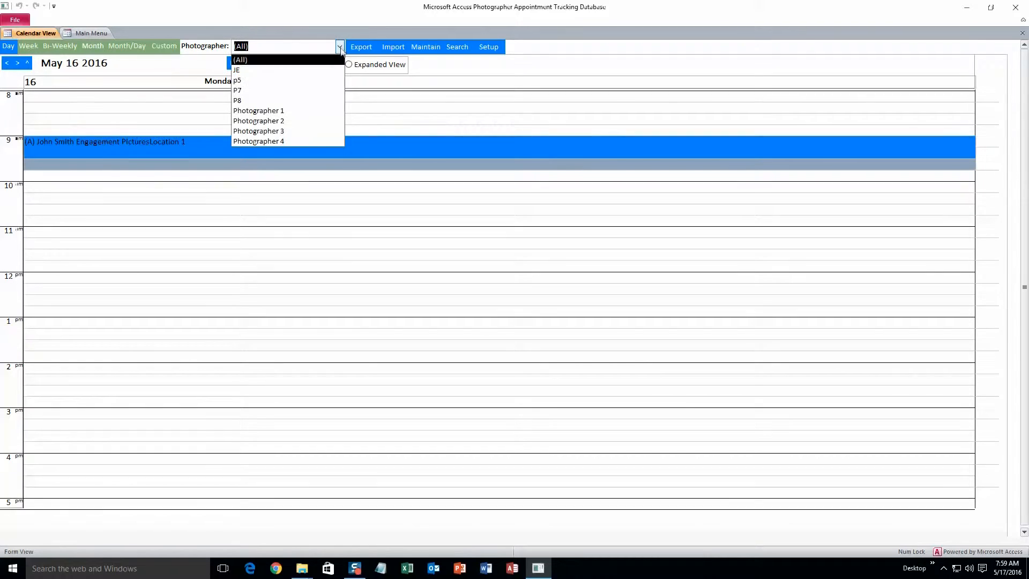
{"action": "left_click", "coordinate": [299, 122]}
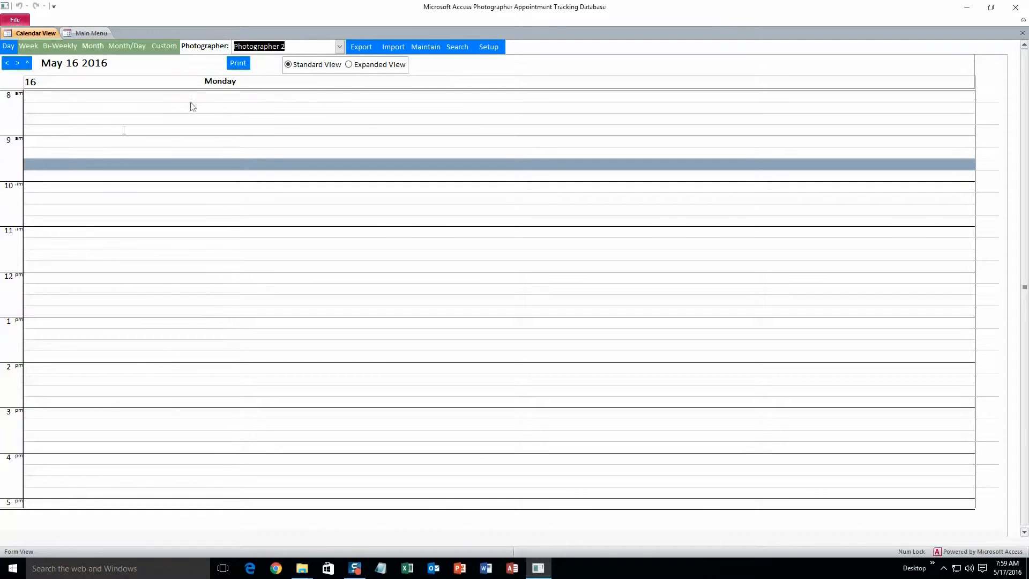
{"action": "left_click", "coordinate": [339, 46]}
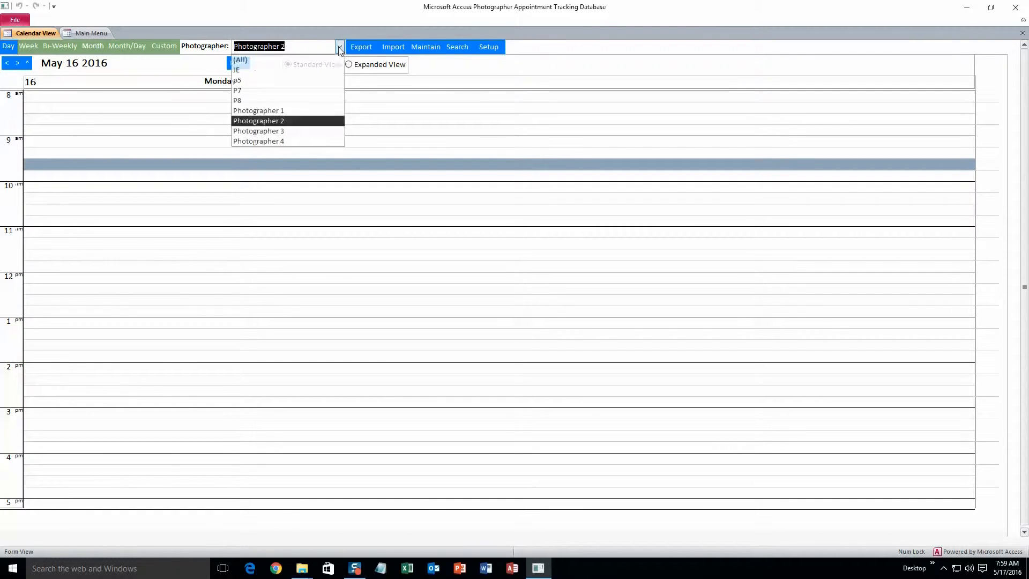
{"action": "left_click", "coordinate": [294, 109]}
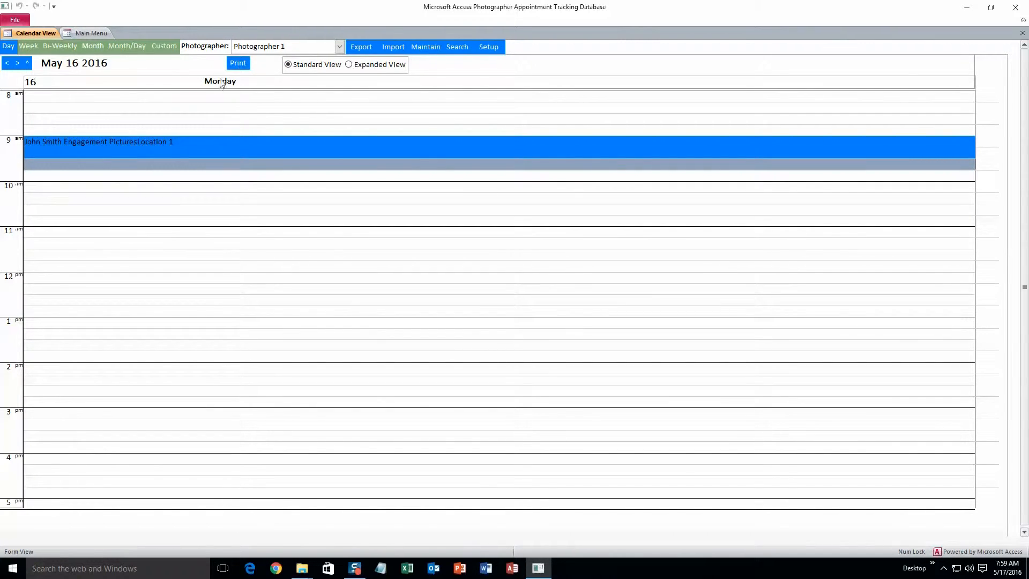
Browse the Day view forward to May 18, jump to today's date with the date picker, and go back to May 16
{"action": "left_click", "coordinate": [18, 63]}
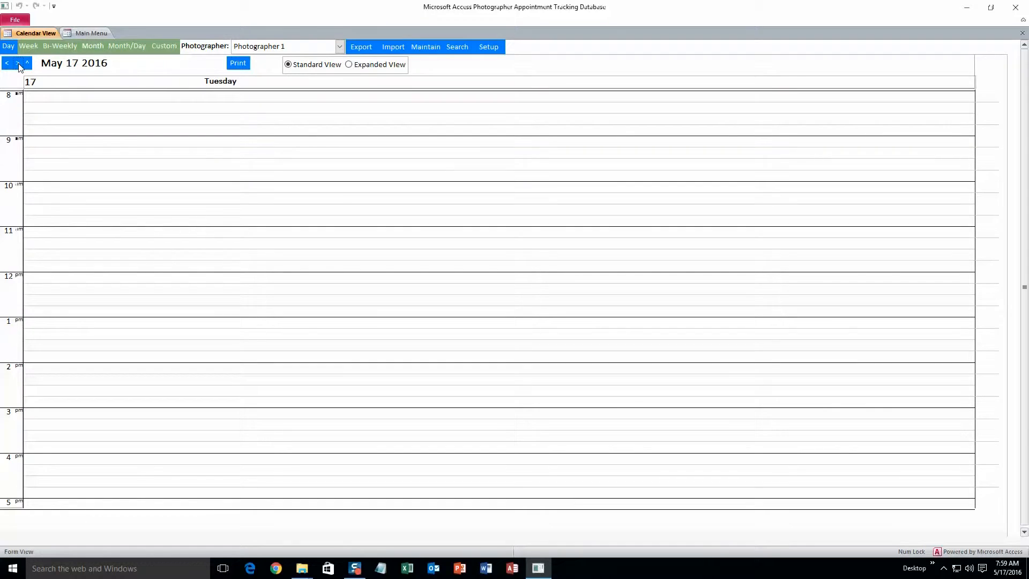
{"action": "left_click", "coordinate": [19, 64]}
{"action": "left_click", "coordinate": [27, 62]}
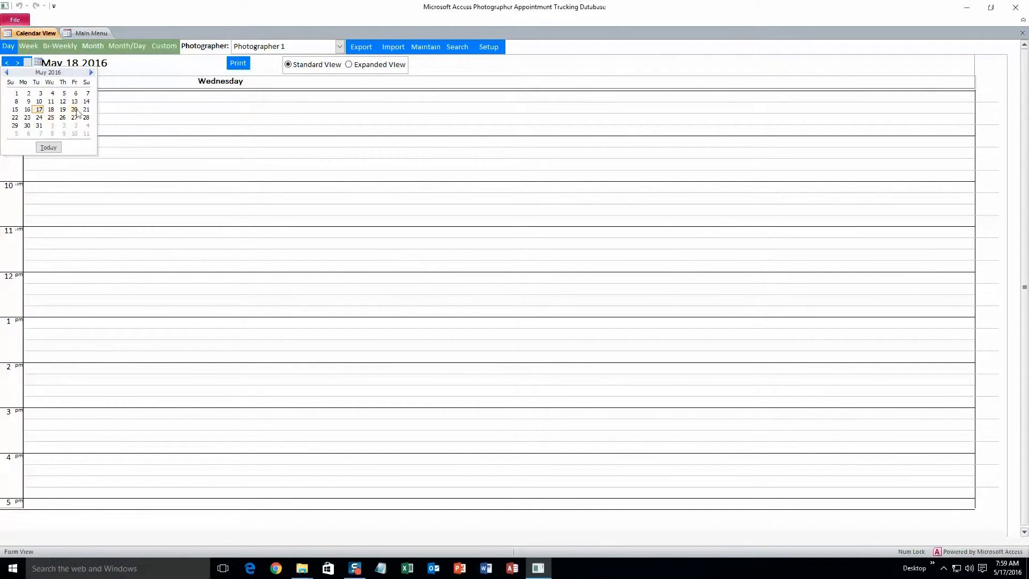
{"action": "left_click", "coordinate": [56, 146]}
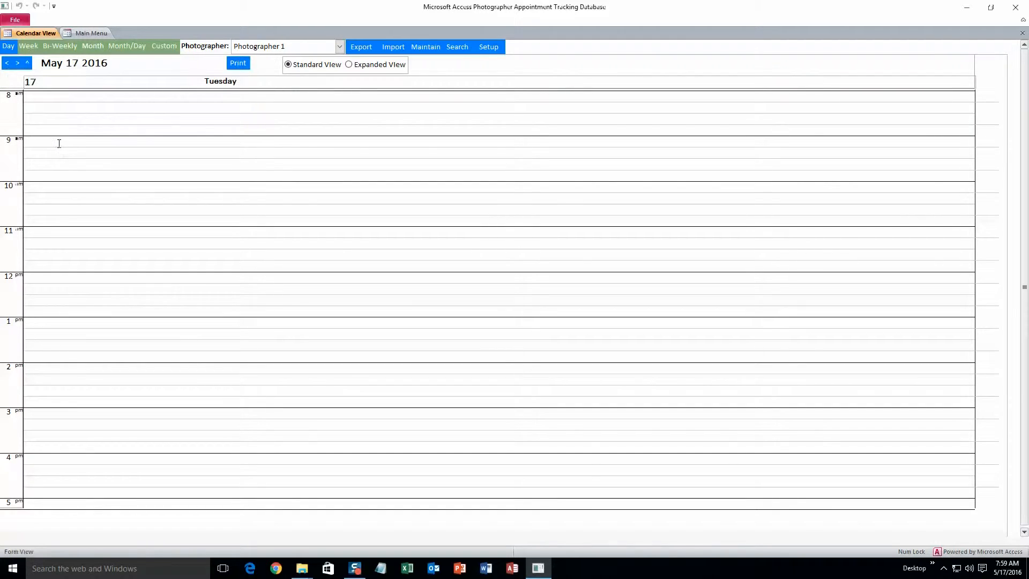
{"action": "left_click", "coordinate": [7, 64]}
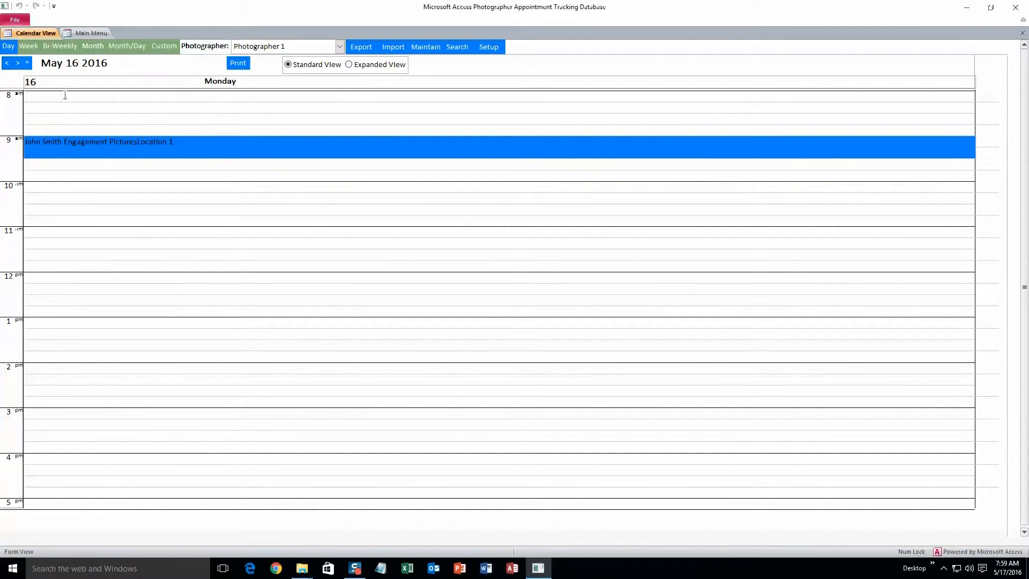
Open the calendar search from the main menu and run it without any criteria
{"action": "left_click", "coordinate": [93, 33]}
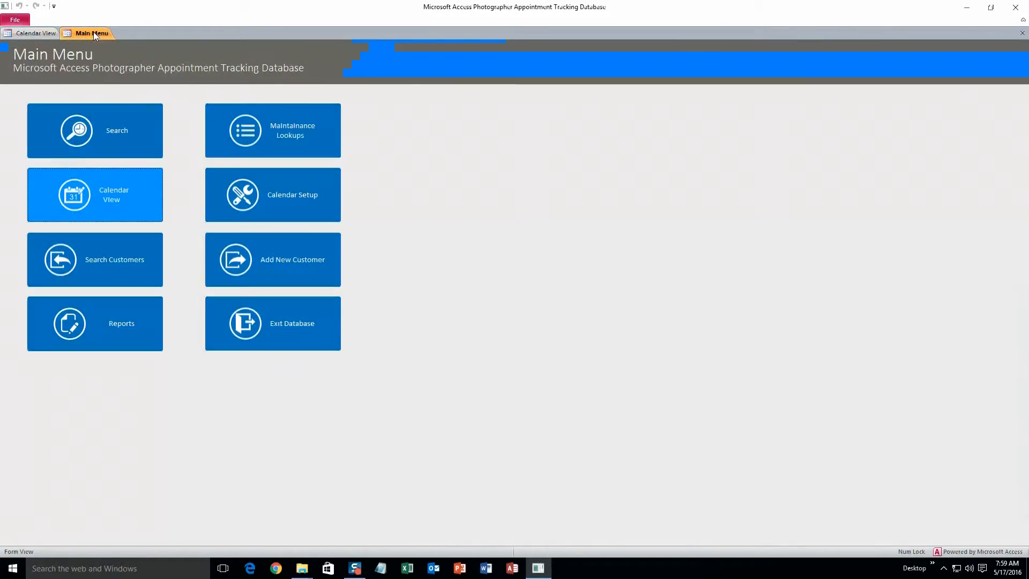
{"action": "left_click", "coordinate": [133, 137]}
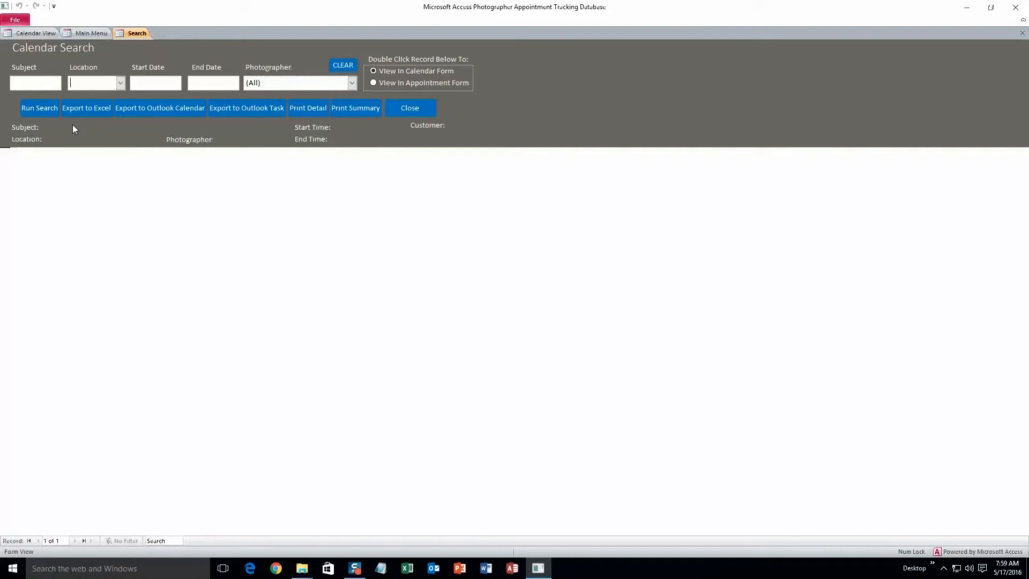
{"action": "left_click", "coordinate": [42, 109]}
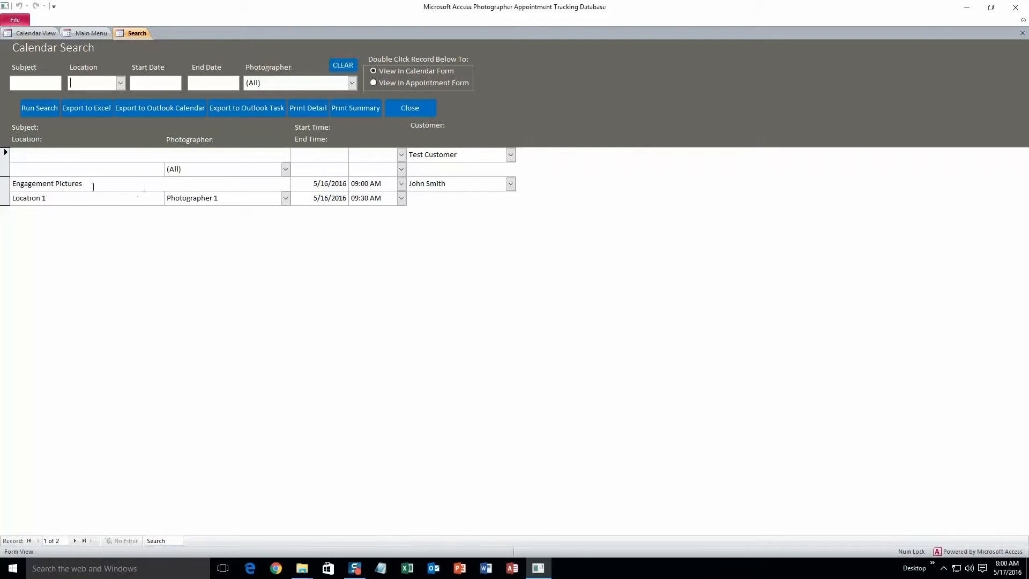
Open the Engagement Pictures search result in the calendar, and return to the calendar search
{"action": "double_click", "coordinate": [150, 191]}
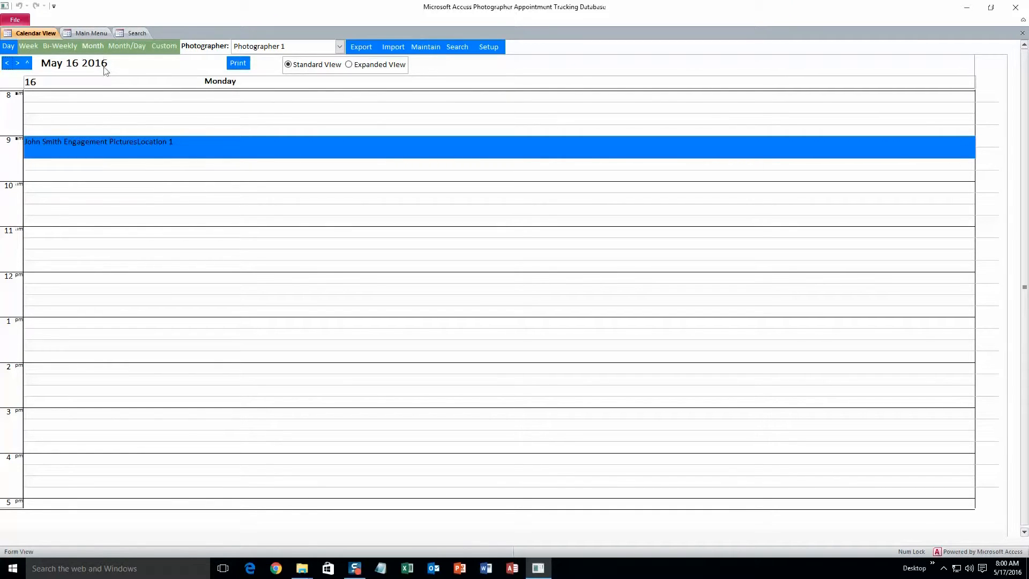
{"action": "left_click", "coordinate": [101, 32]}
{"action": "left_click", "coordinate": [134, 32]}
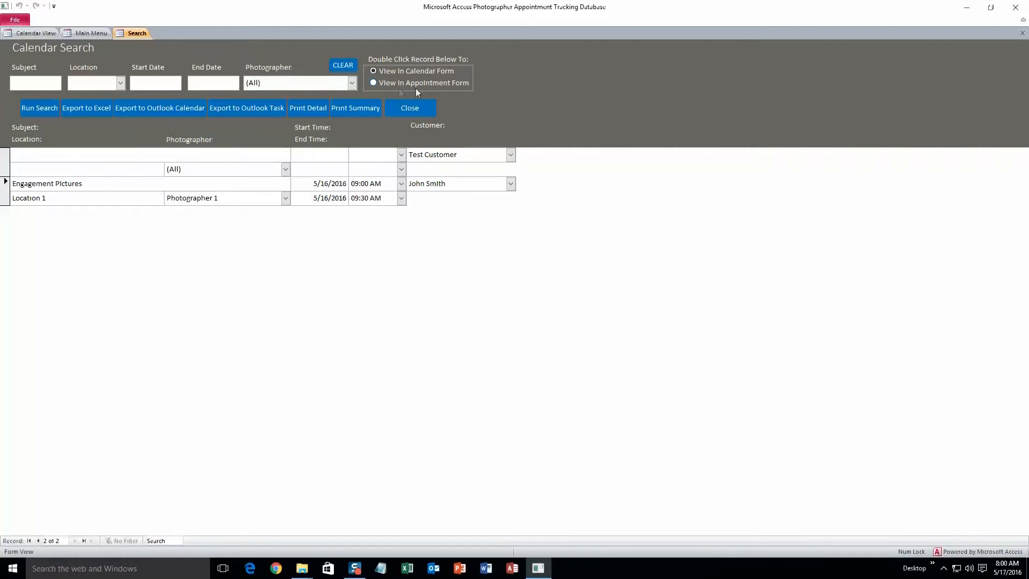
Set search results to open in the appointment form, view the Engagement Pictures record there, and close it without changes
{"action": "left_click", "coordinate": [374, 83]}
{"action": "double_click", "coordinate": [140, 194]}
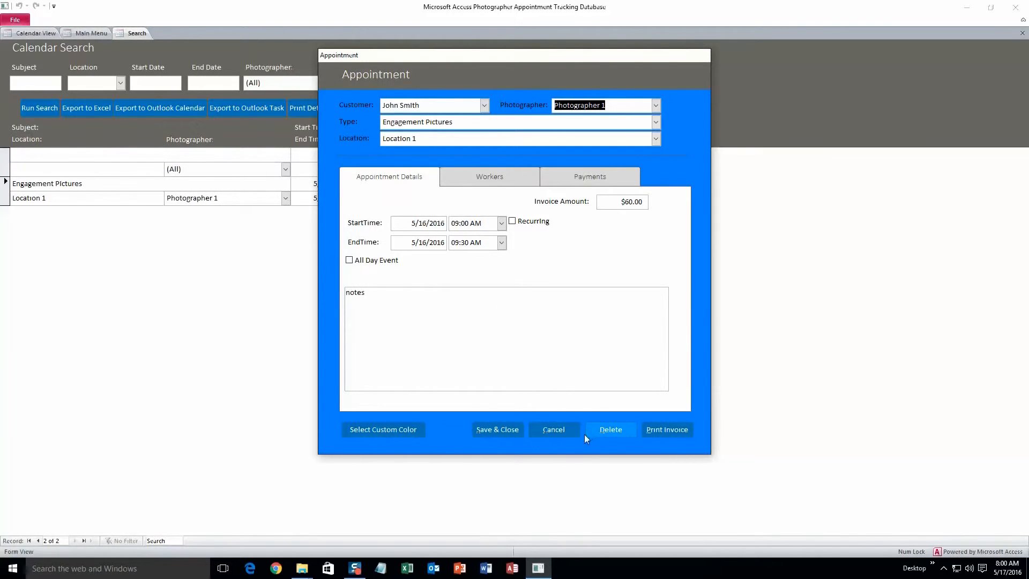
{"action": "left_click", "coordinate": [561, 432]}
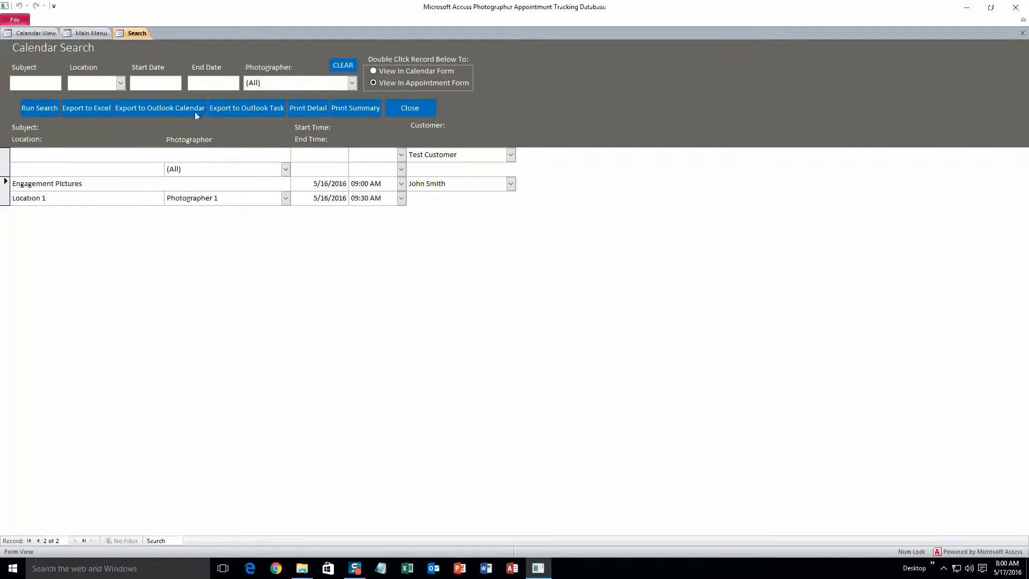
Preview the detail and summary reports of the calendar search results, and return to the search form
{"action": "left_click", "coordinate": [321, 108]}
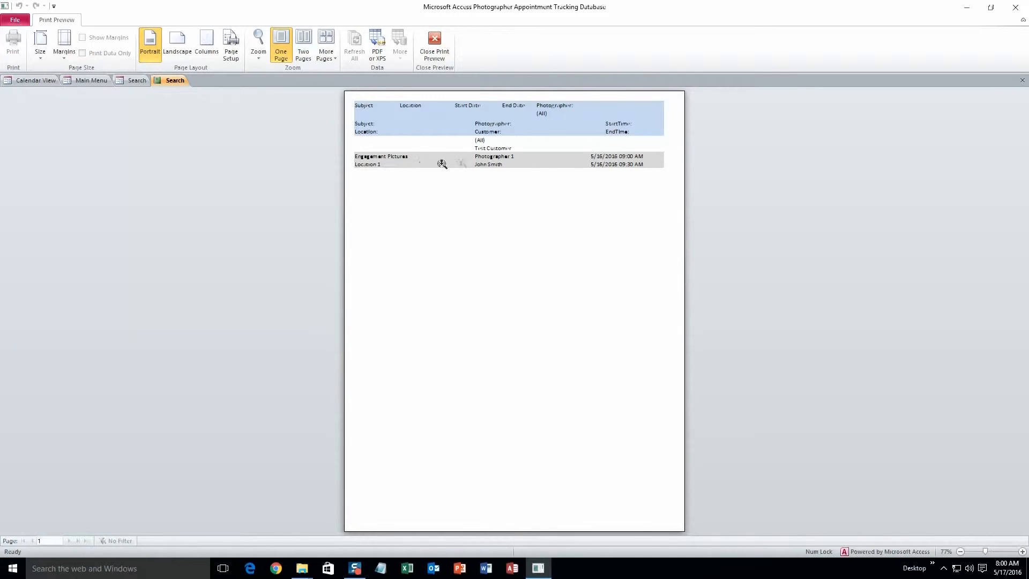
{"action": "left_click", "coordinate": [434, 48]}
{"action": "left_click", "coordinate": [349, 108]}
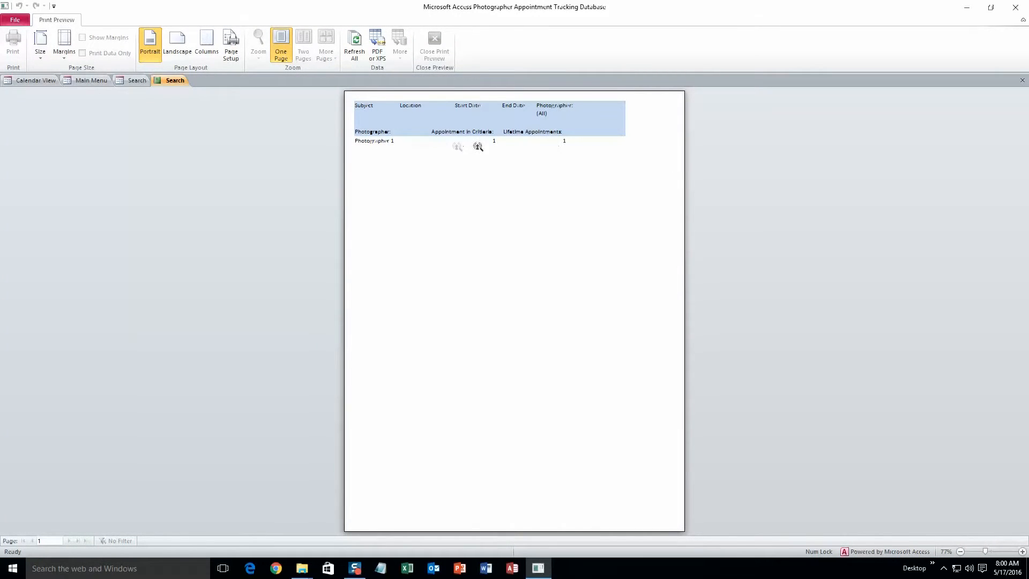
{"action": "left_click", "coordinate": [135, 80]}
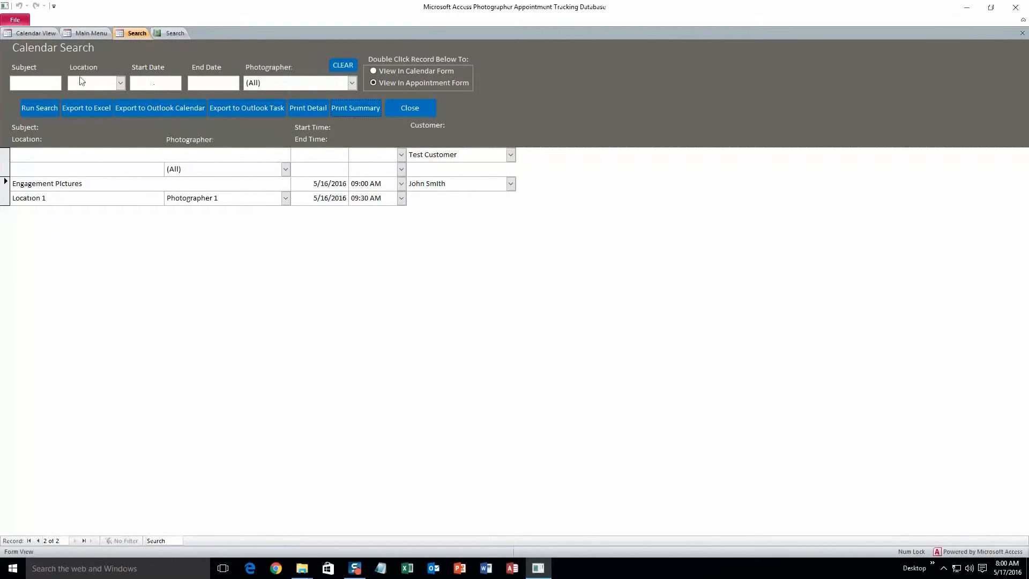
Run the calendar search for Location 2, and run it again for Location 1
{"action": "left_click", "coordinate": [120, 83]}
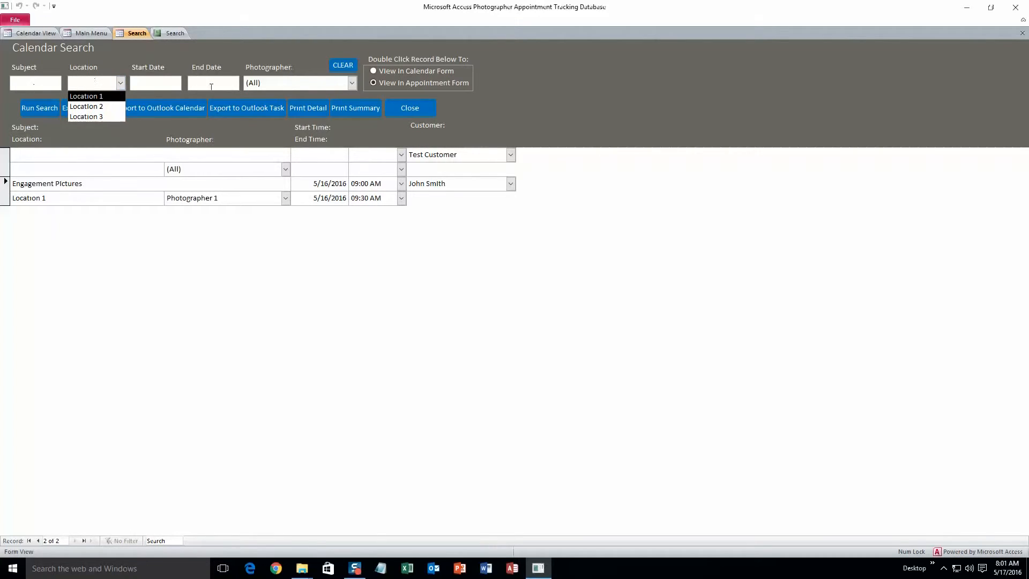
{"action": "left_click", "coordinate": [101, 105]}
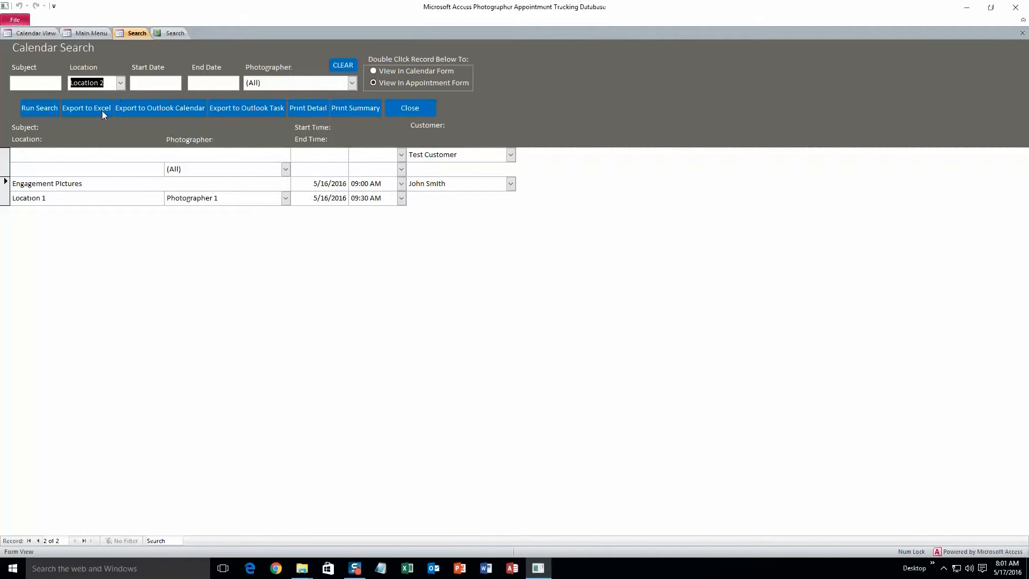
{"action": "left_click", "coordinate": [43, 105]}
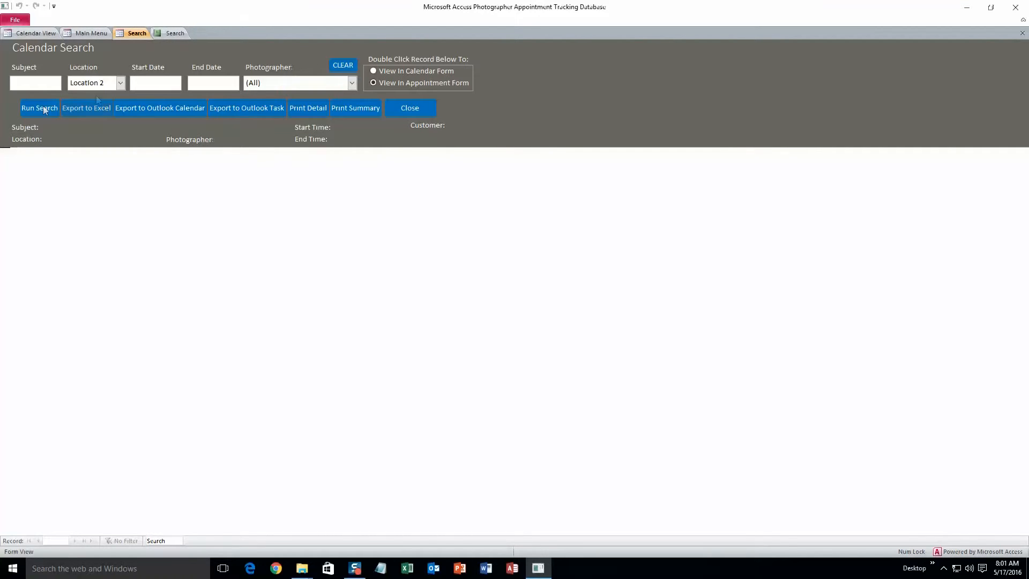
{"action": "left_click", "coordinate": [120, 83]}
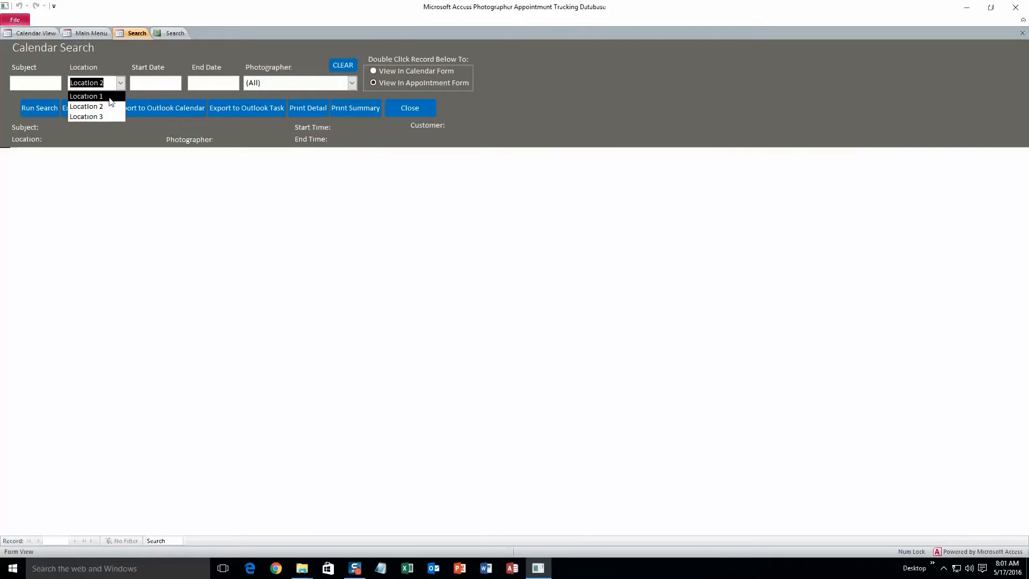
{"action": "left_click", "coordinate": [111, 101]}
{"action": "left_click", "coordinate": [49, 111]}
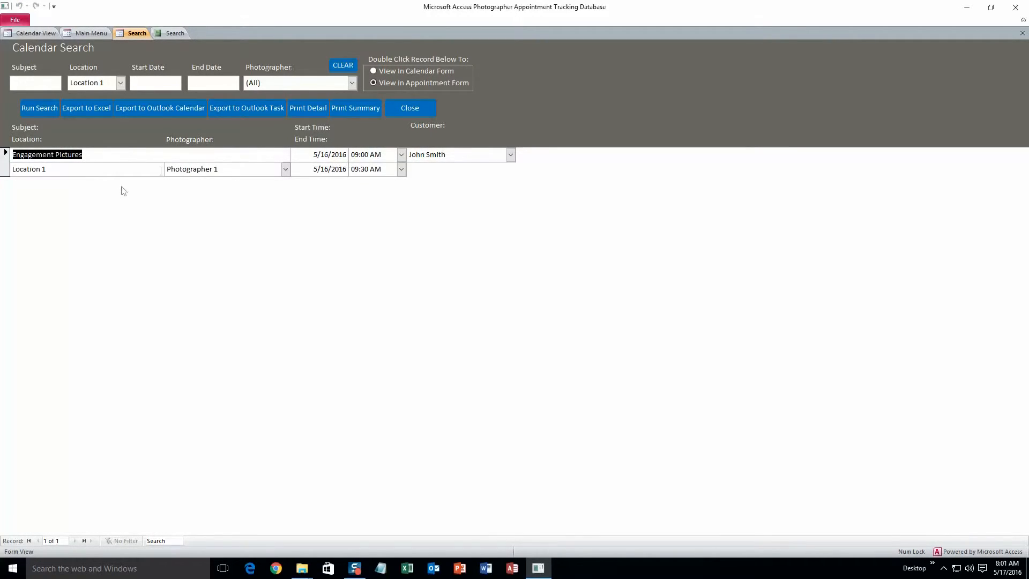
Open the photographers list in the maintenance lookups and replace Photographer 1 with the photographer's first name
{"action": "left_click", "coordinate": [101, 34]}
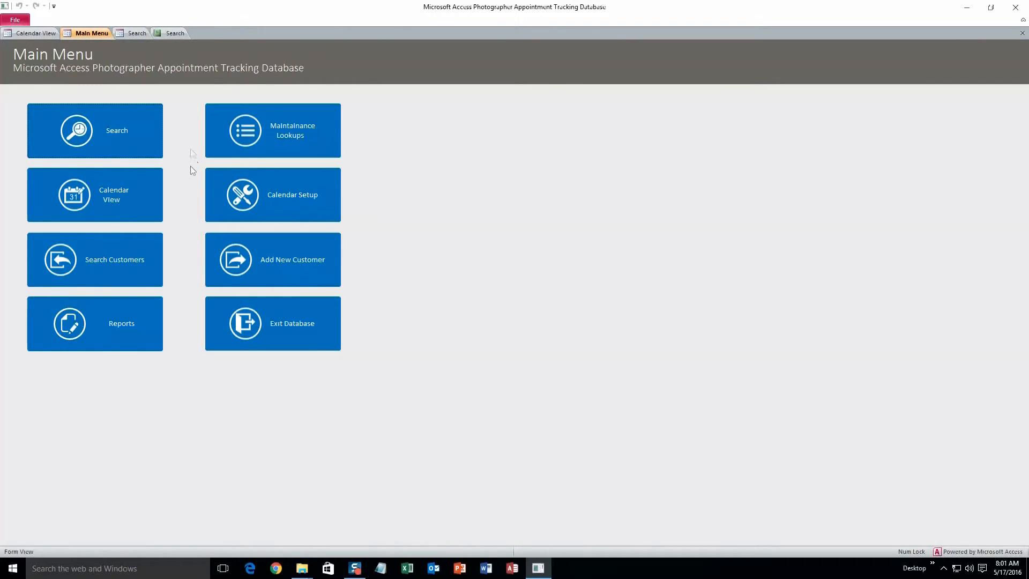
{"action": "left_click", "coordinate": [267, 153]}
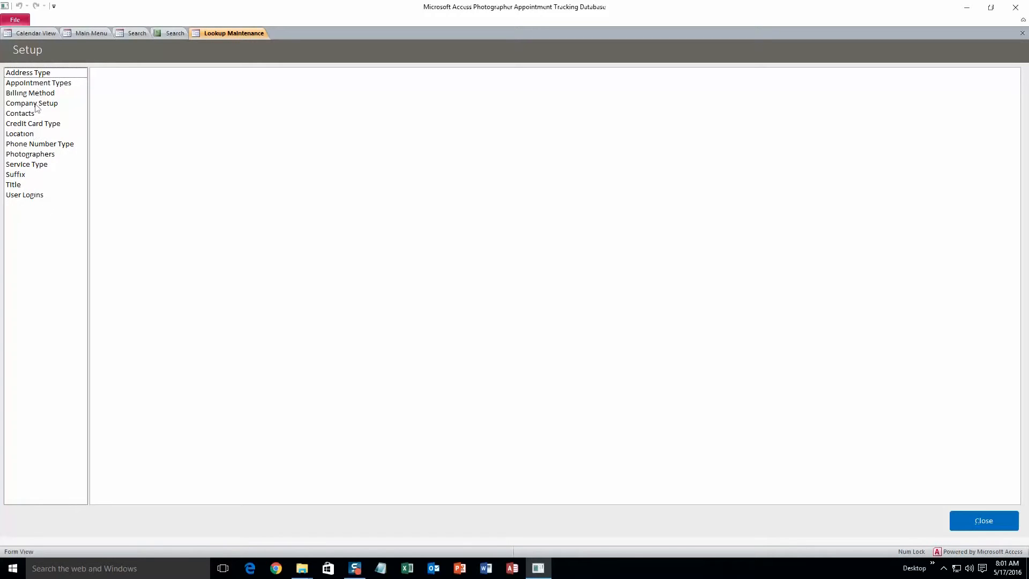
{"action": "left_click", "coordinate": [34, 155]}
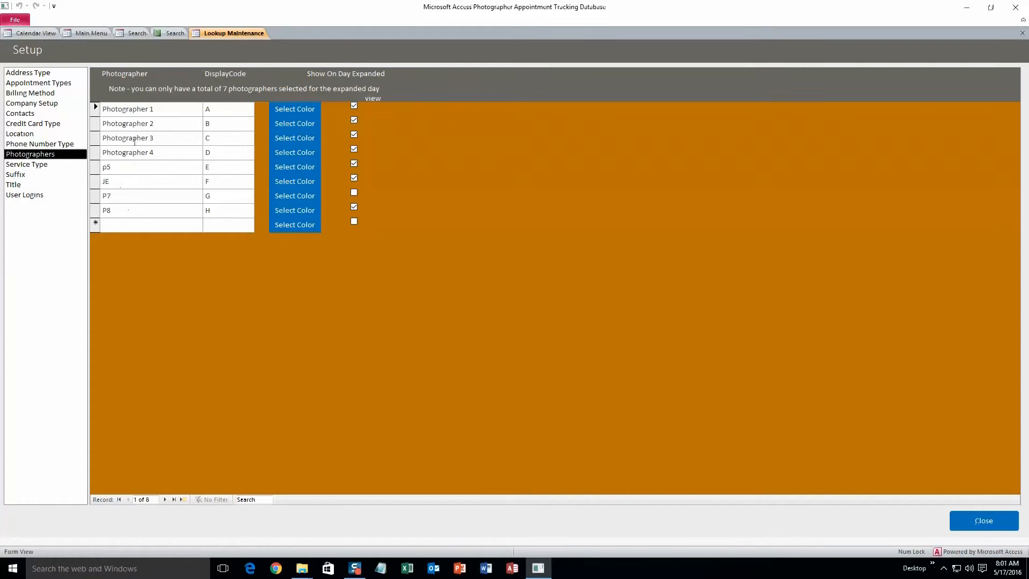
{"action": "left_click_drag", "start_coordinate": [154, 109], "coordinate": [96, 112]}
{"action": "key", "text": "Delete"}
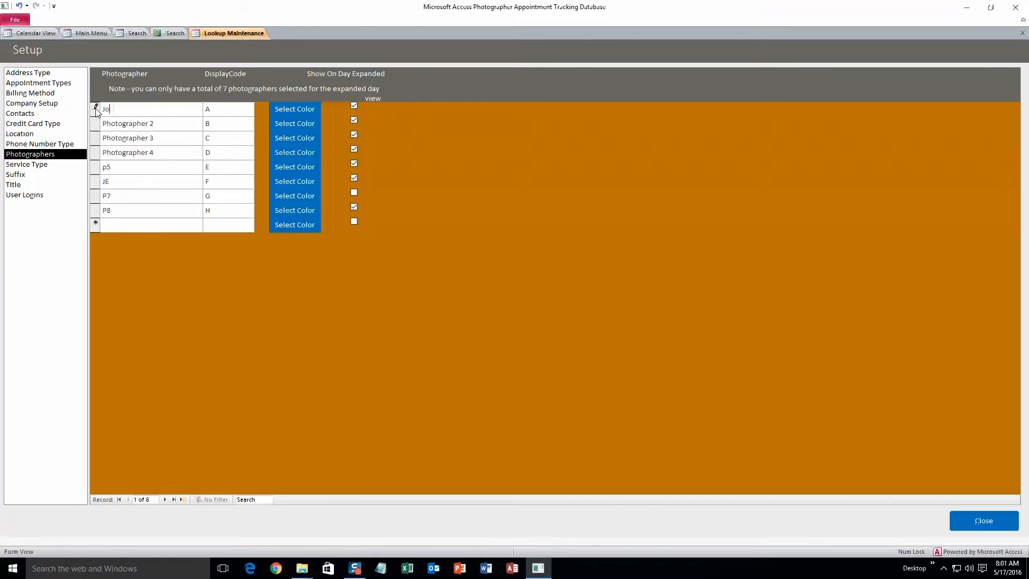
Add another photographer's first name as a new record in the photographers list, and close the lookup maintenance
{"action": "left_click", "coordinate": [115, 224]}
{"action": "type", "text": "Sar"}
{"action": "key", "text": "BackSpace"}
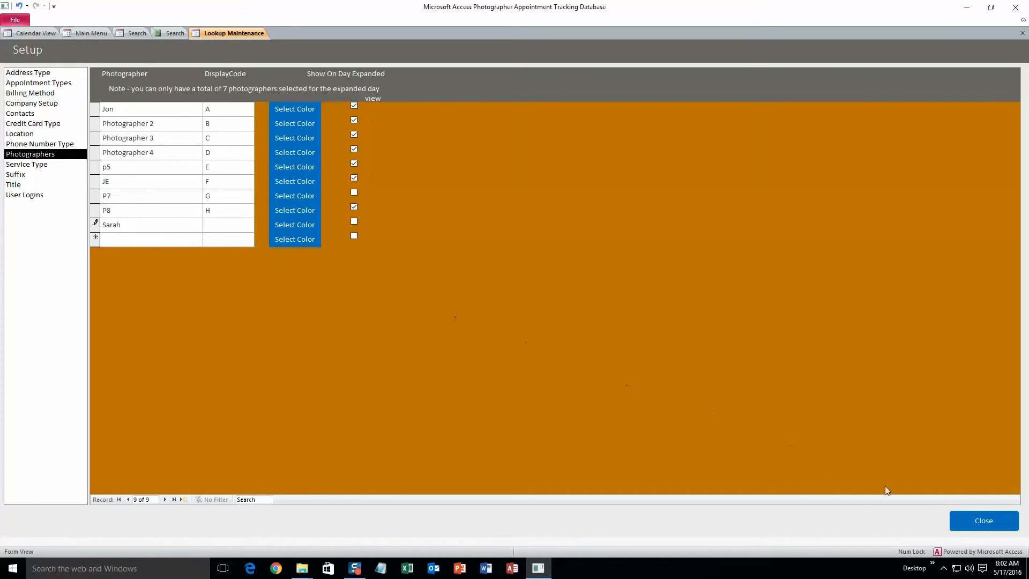
{"action": "left_click", "coordinate": [959, 520]}
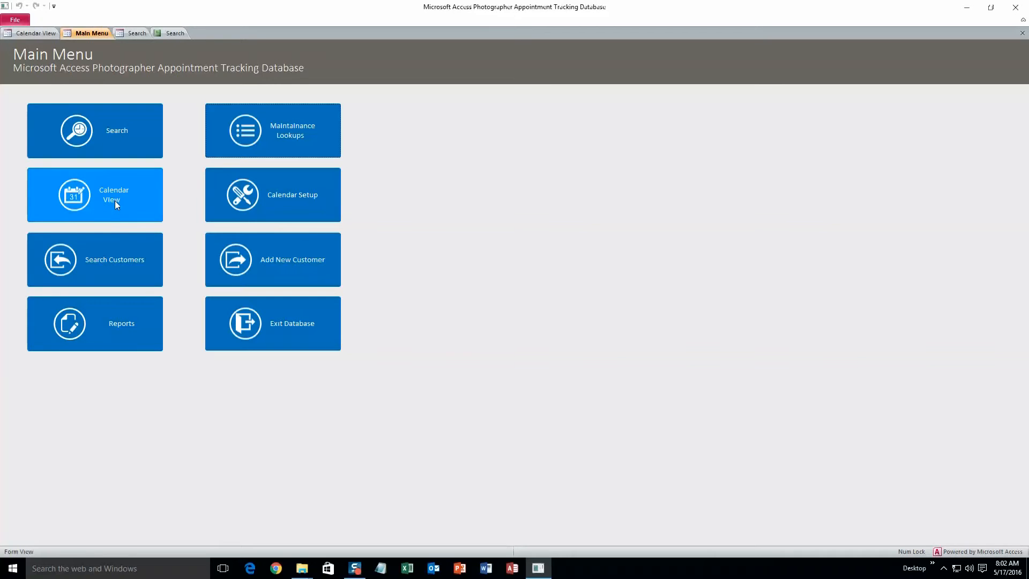
Create a 10:15 AM appointment on May 16 in the calendar, check the available photographers, and save it without other details
{"action": "left_click", "coordinate": [115, 200]}
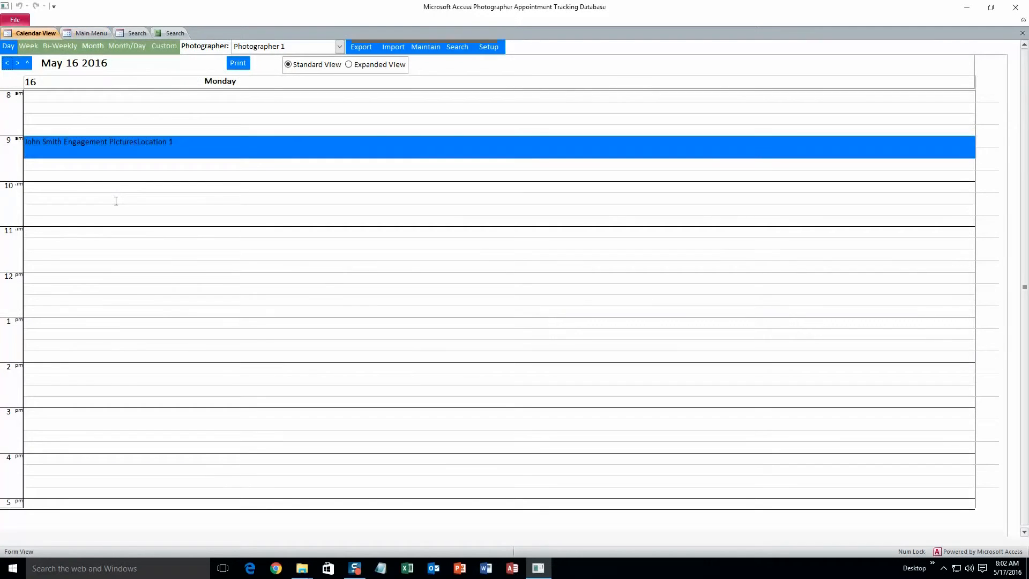
{"action": "double_click", "coordinate": [67, 197]}
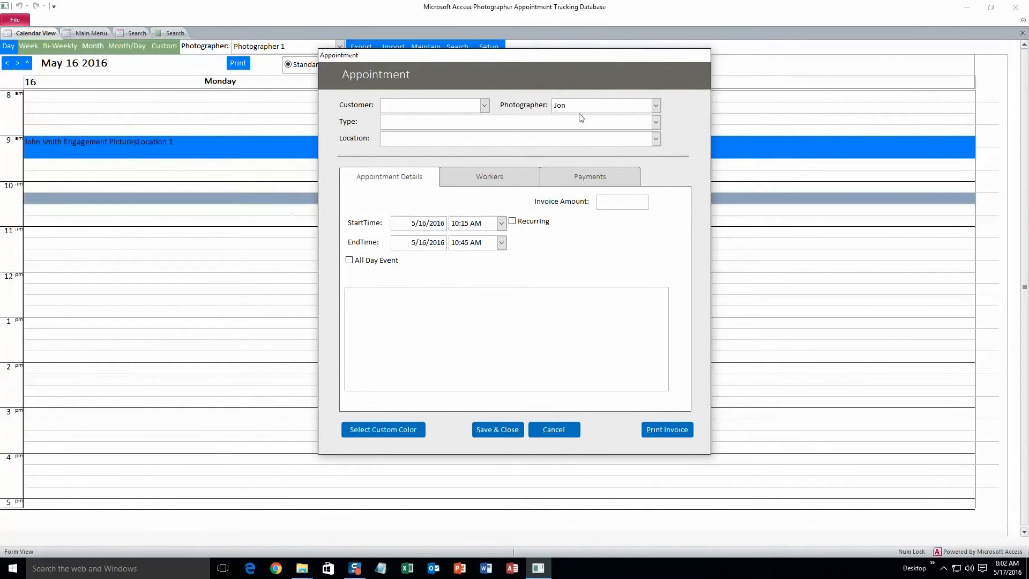
{"action": "left_click", "coordinate": [656, 105]}
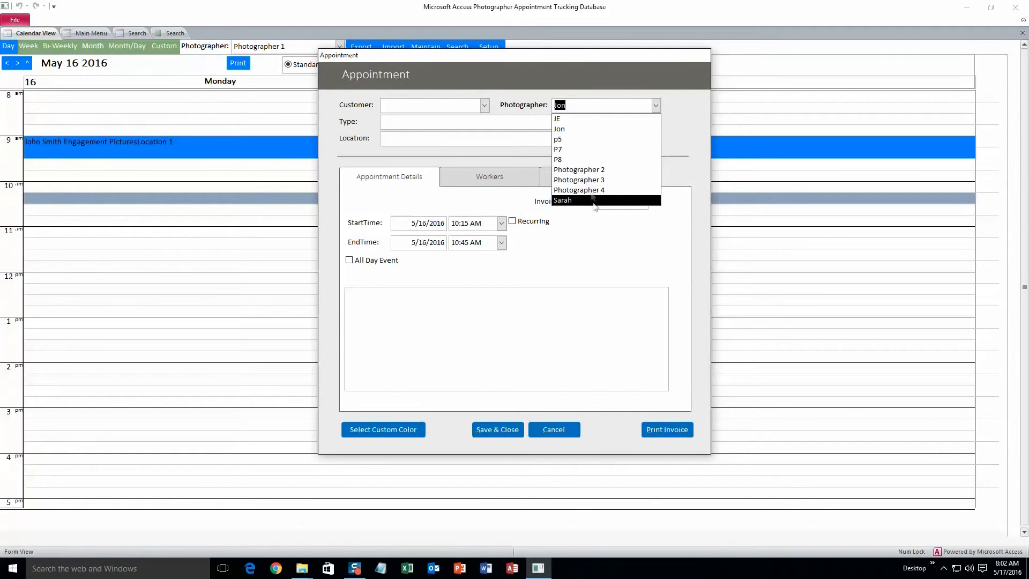
{"action": "left_click", "coordinate": [656, 105]}
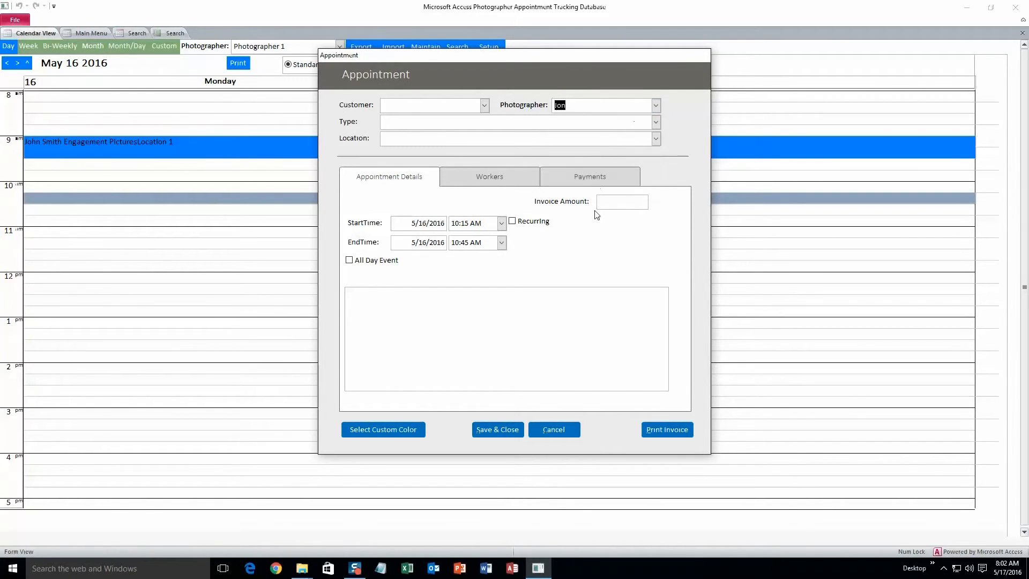
{"action": "left_click", "coordinate": [504, 430]}
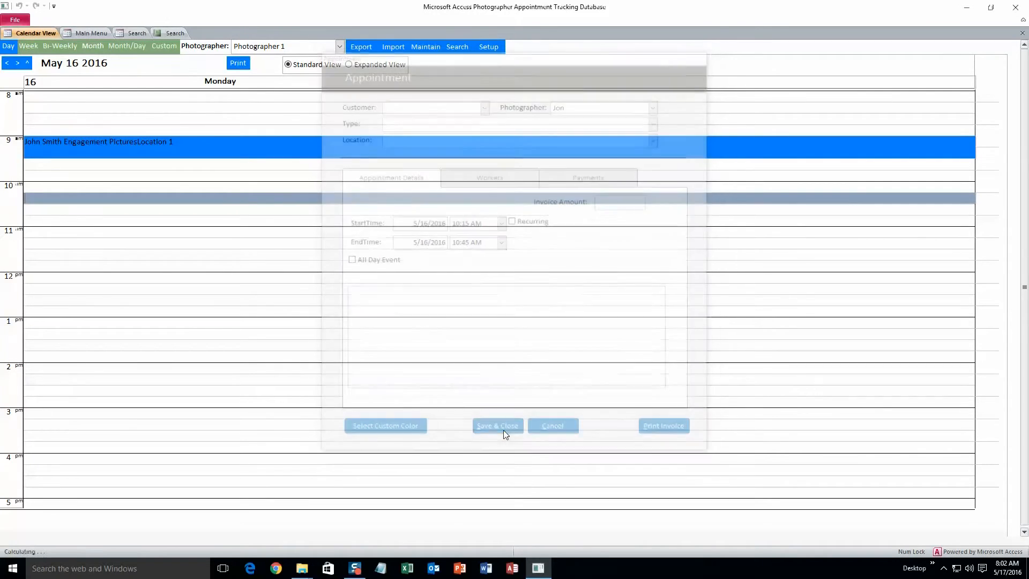
Set the first day of the week to Sunday in the calendar setup, view the calendar colors, and save the setup
{"action": "left_click", "coordinate": [85, 33]}
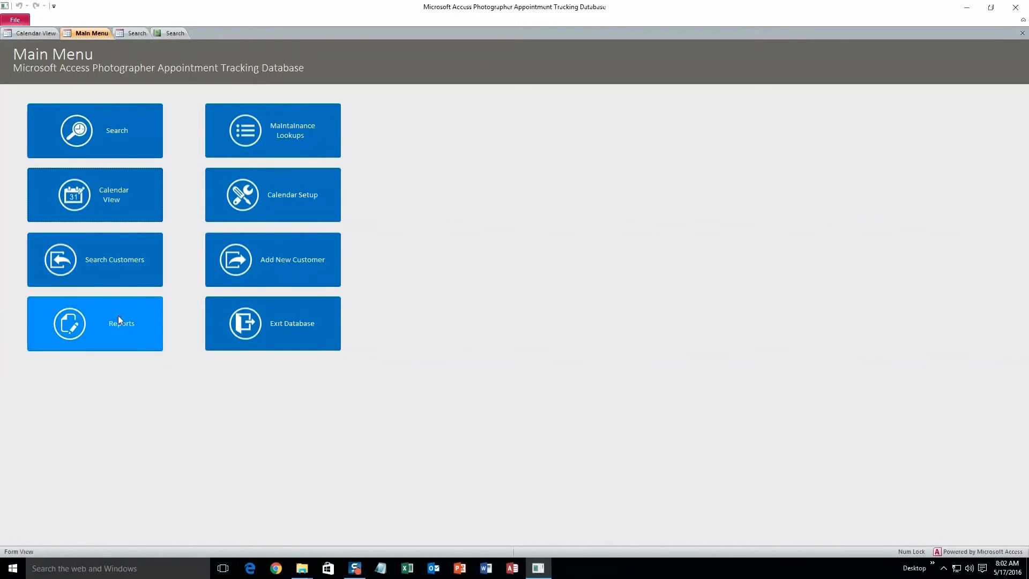
{"action": "left_click", "coordinate": [233, 208]}
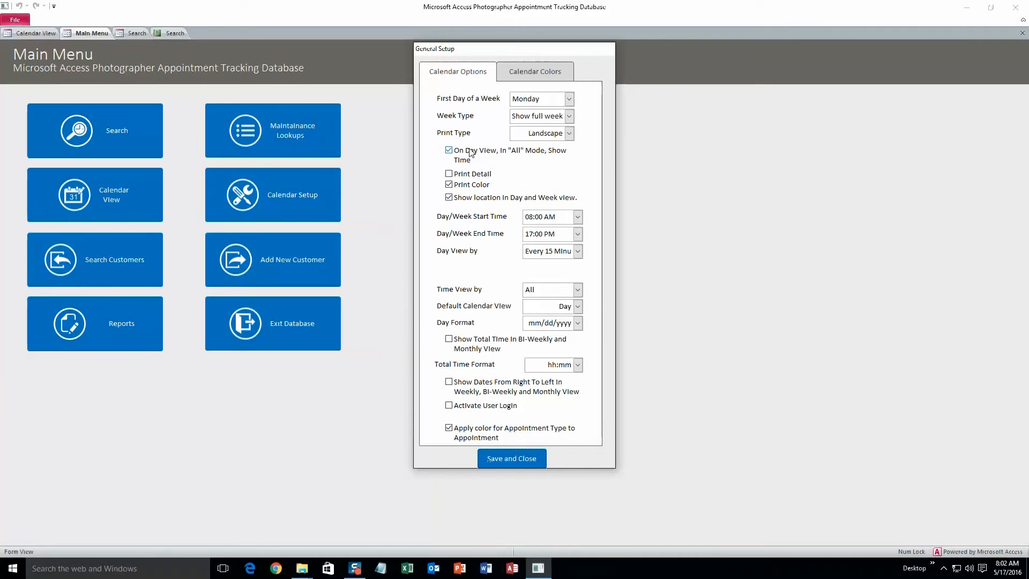
{"action": "left_click", "coordinate": [569, 98]}
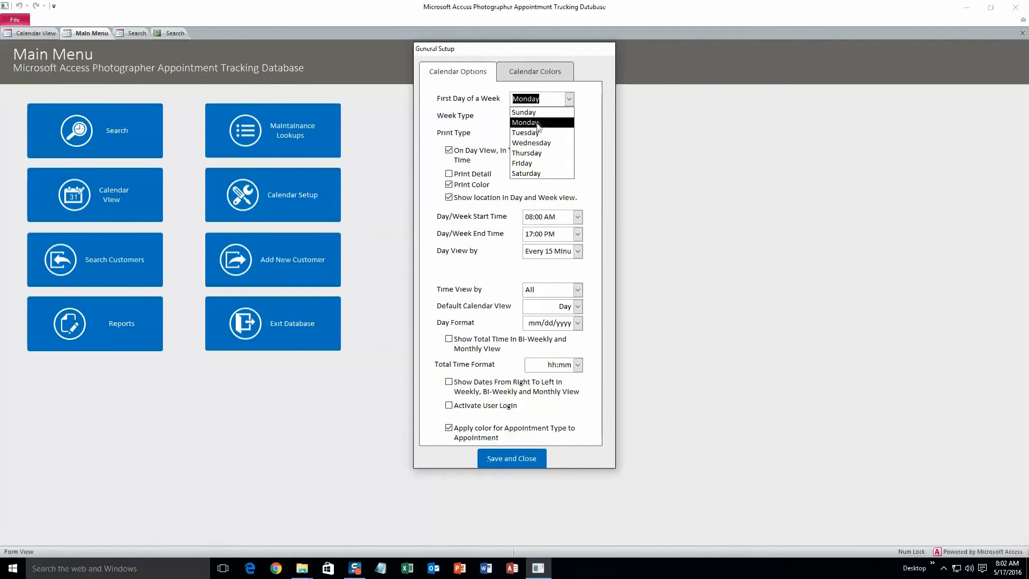
{"action": "left_click", "coordinate": [569, 112]}
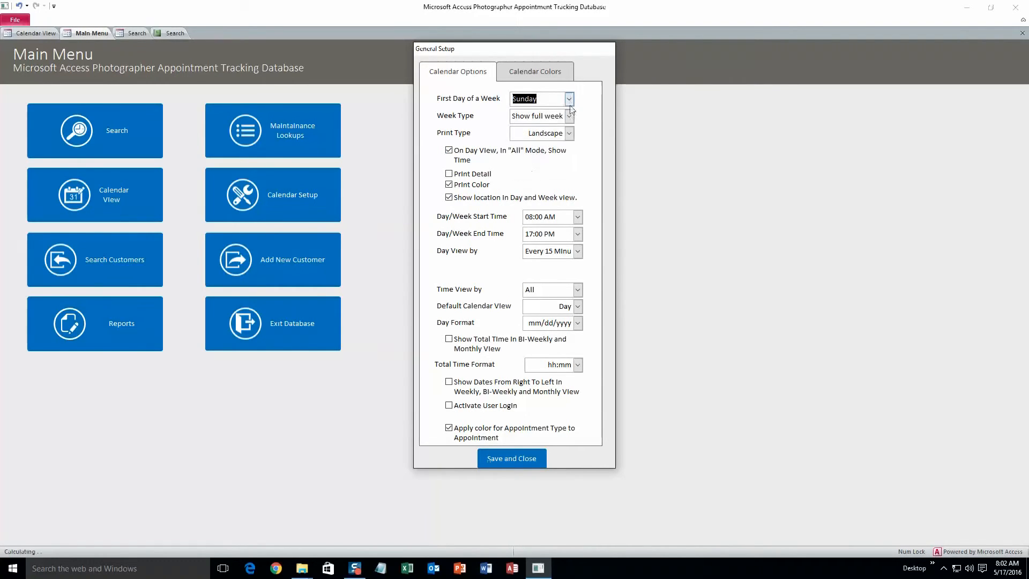
{"action": "left_click", "coordinate": [548, 75]}
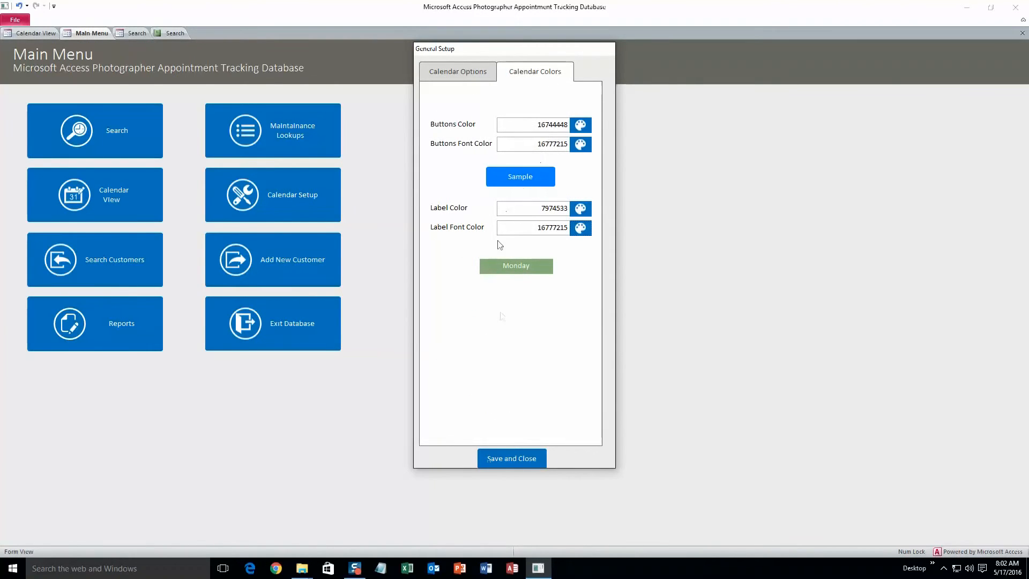
{"action": "left_click", "coordinate": [512, 455]}
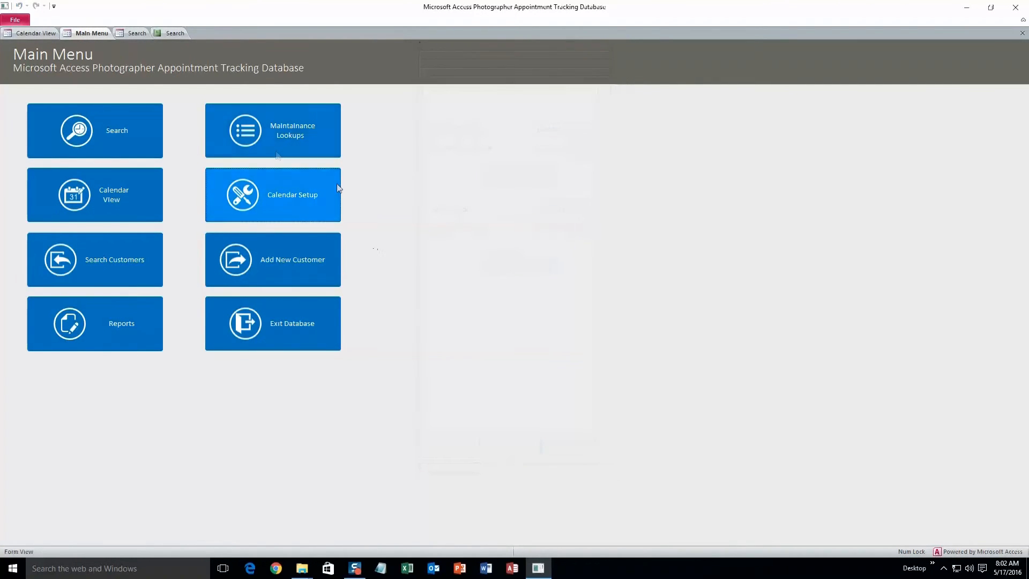
Open the reports dialog from the main menu and set its date range from 05/13/2016 to 05/27/2016
{"action": "left_click", "coordinate": [136, 319]}
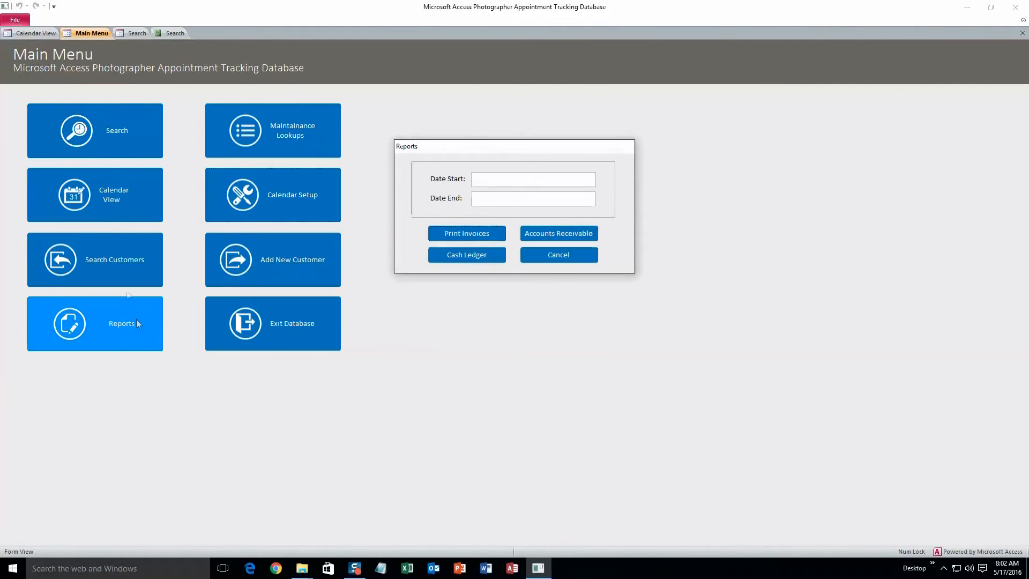
{"action": "left_click", "coordinate": [490, 179]}
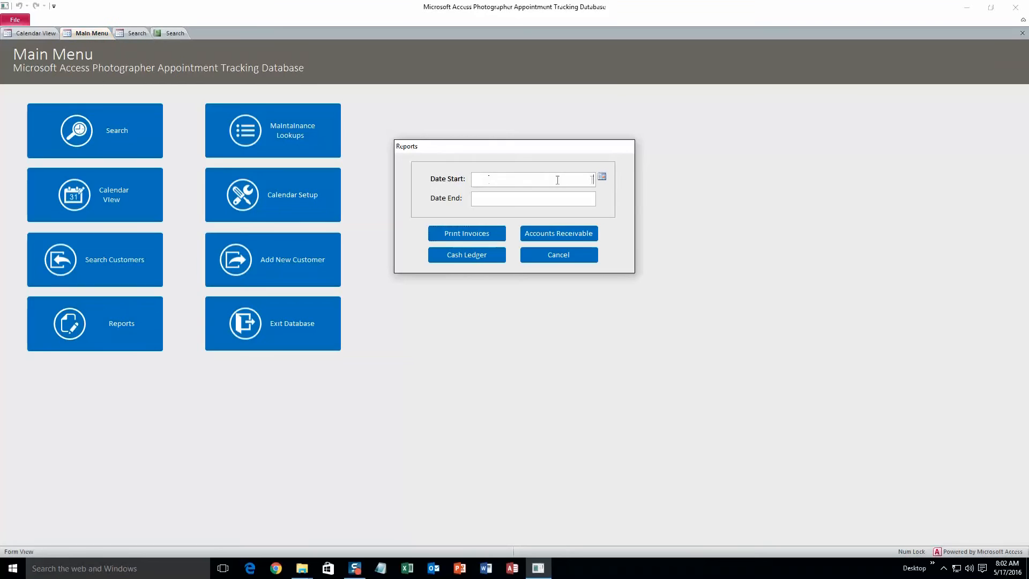
{"action": "left_click", "coordinate": [601, 177]}
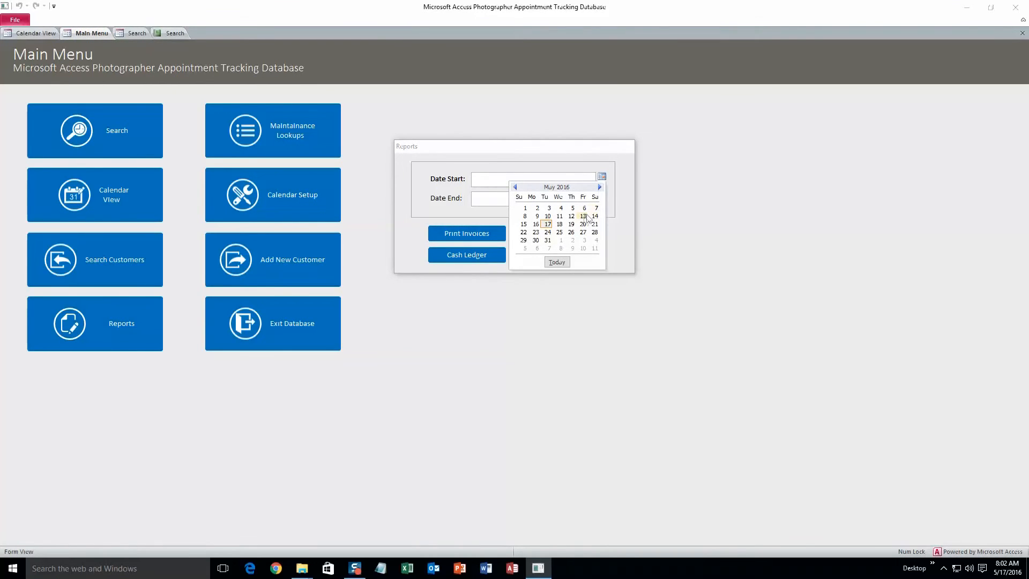
{"action": "left_click", "coordinate": [583, 216]}
{"action": "left_click", "coordinate": [590, 199]}
{"action": "left_click", "coordinate": [602, 196]}
{"action": "left_click", "coordinate": [583, 252]}
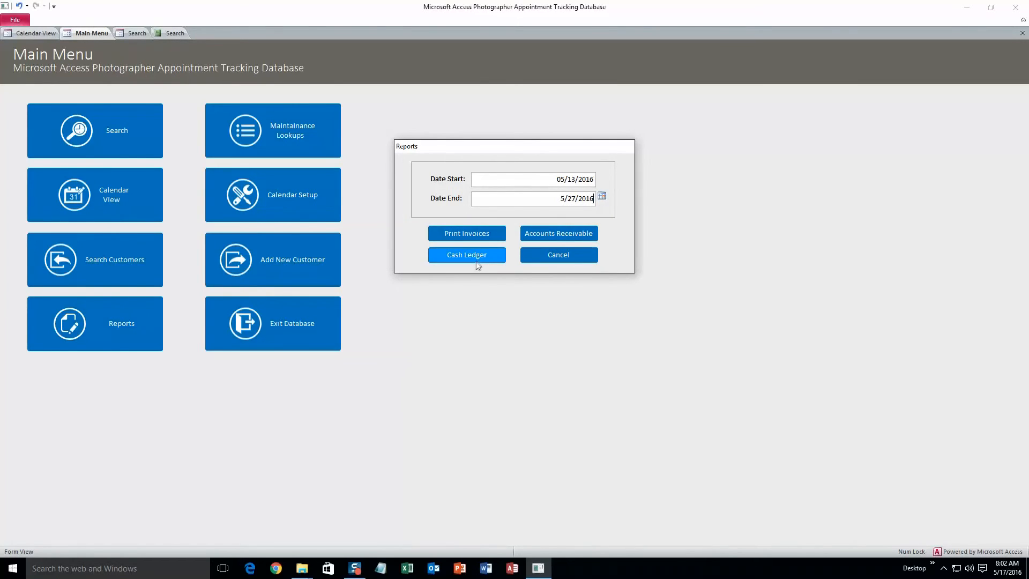
Preview the invoices for the chosen date range, close the reports dialog, and return to the main menu
{"action": "left_click", "coordinate": [486, 239]}
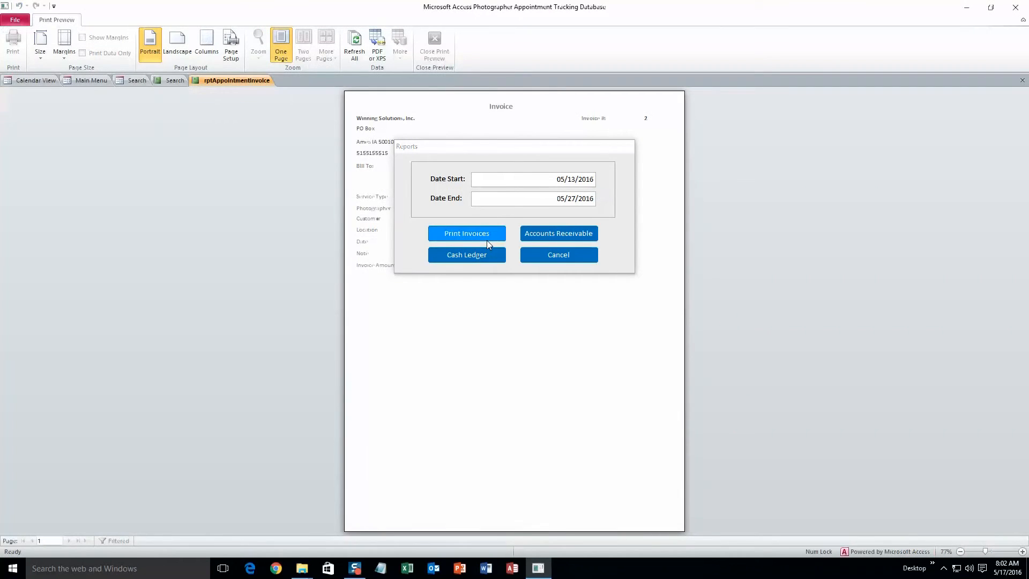
{"action": "left_click_drag", "start_coordinate": [510, 165], "coordinate": [754, 213]}
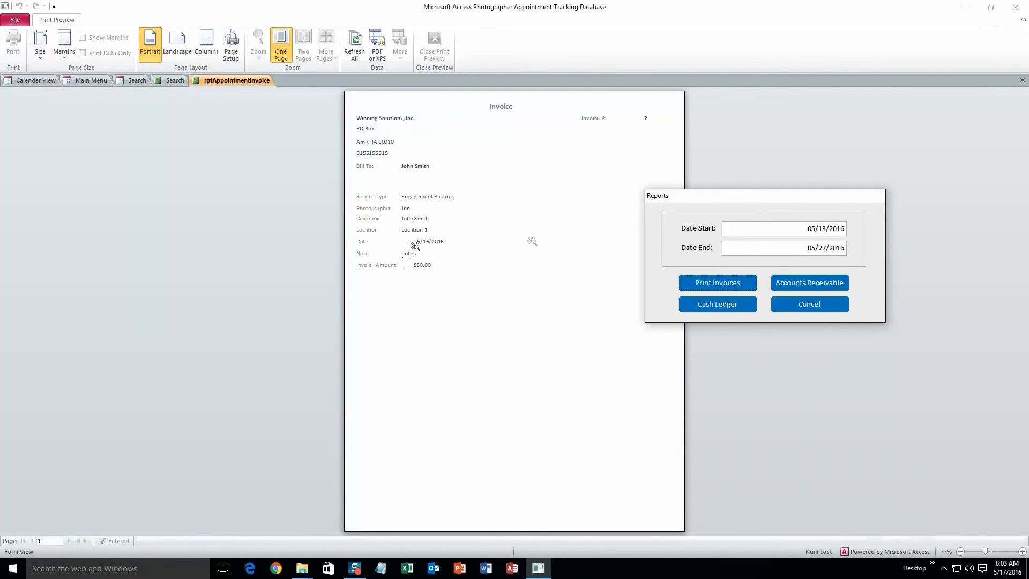
{"action": "left_click", "coordinate": [806, 305]}
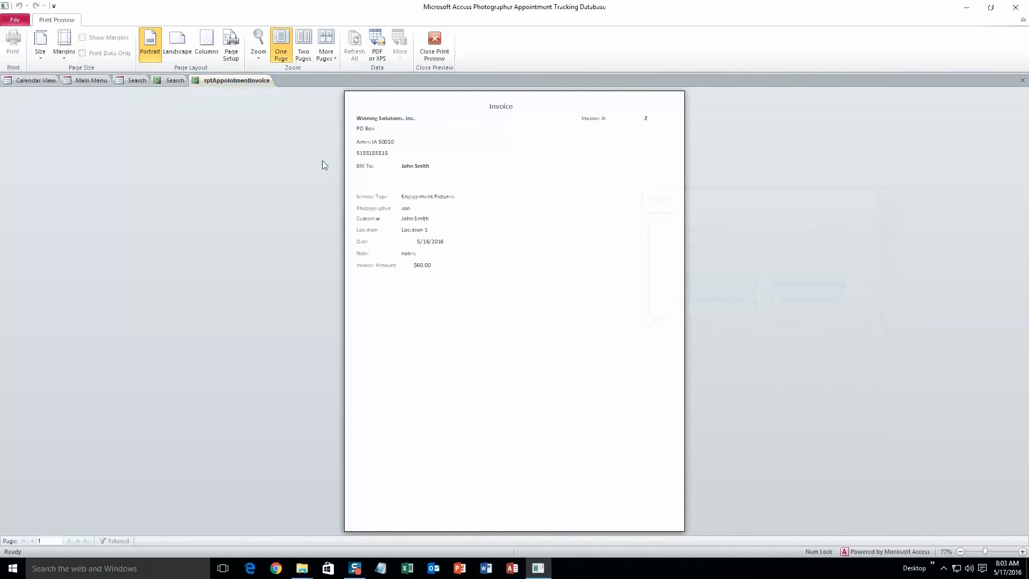
{"action": "left_click", "coordinate": [91, 80]}
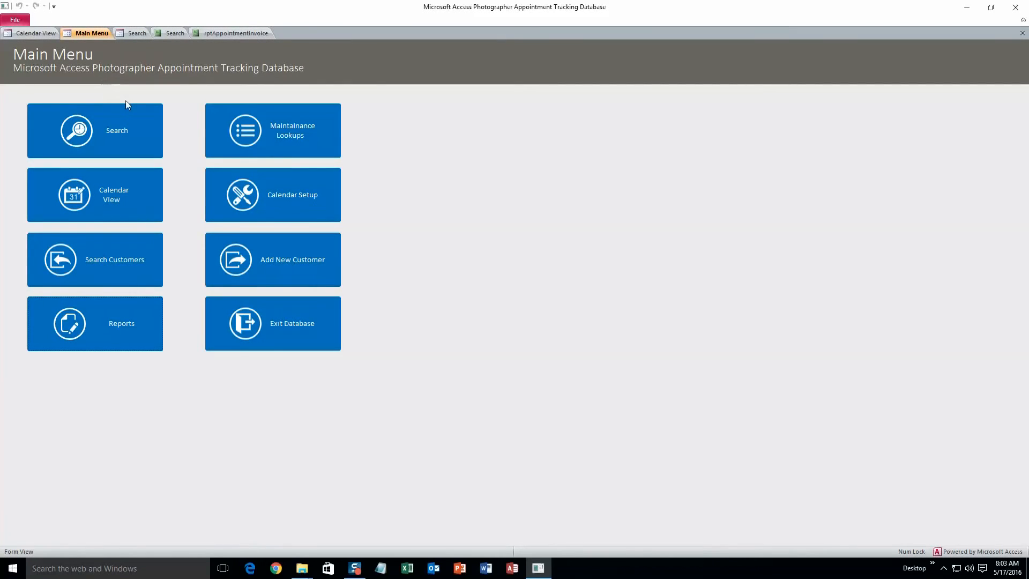